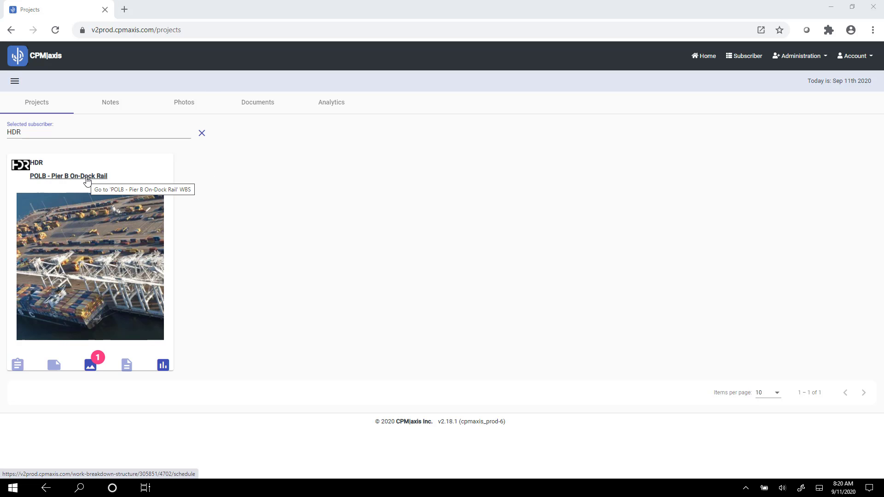
Open the project updates of POLB - Pier B On-Dock Rail in the HDR program and view the options of update POLB PB 7.20.2020-1.
left_click(37, 168)
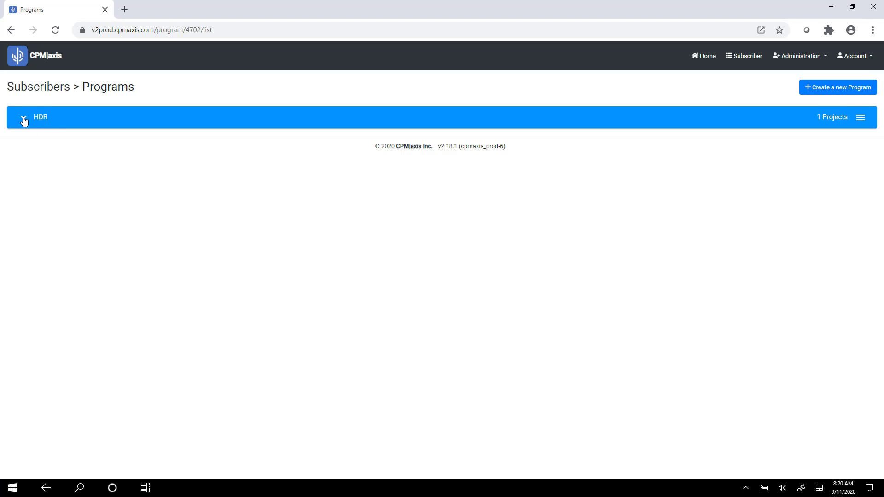
left_click(23, 119)
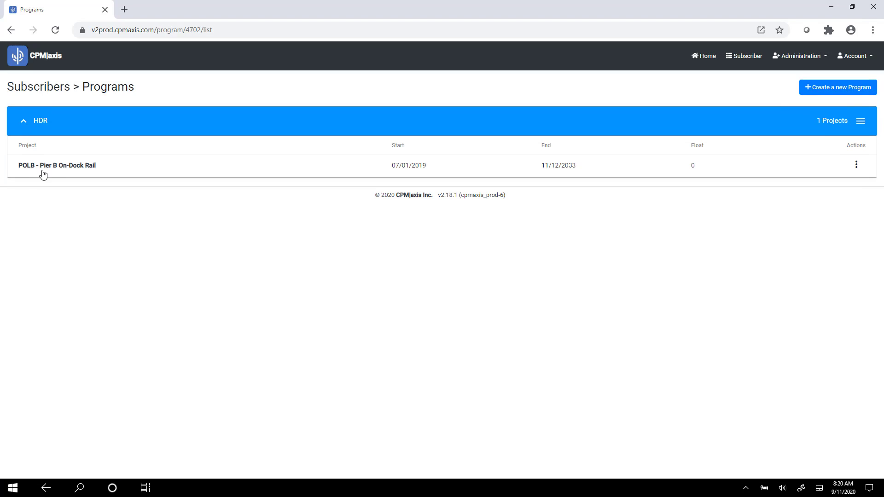
left_click(856, 165)
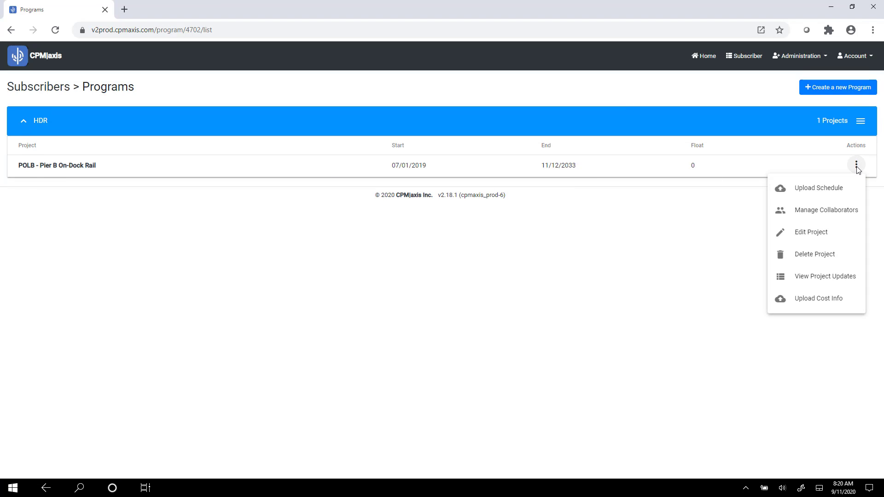
left_click(836, 277)
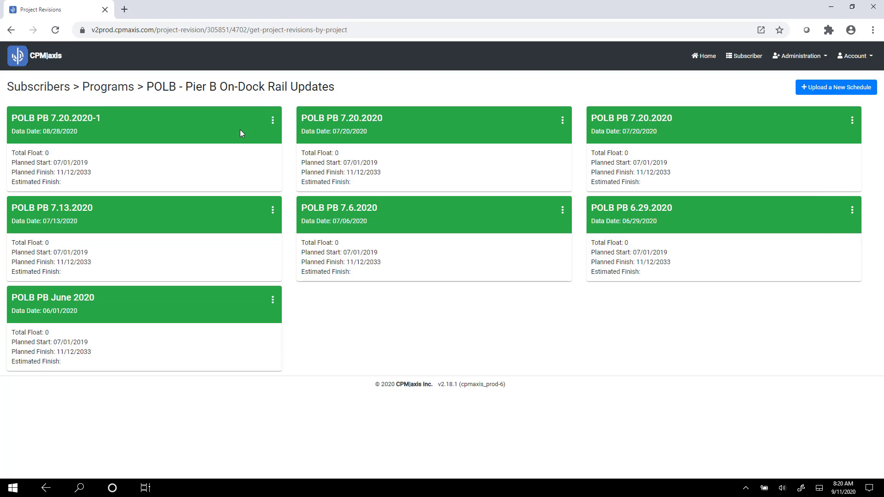
left_click(273, 120)
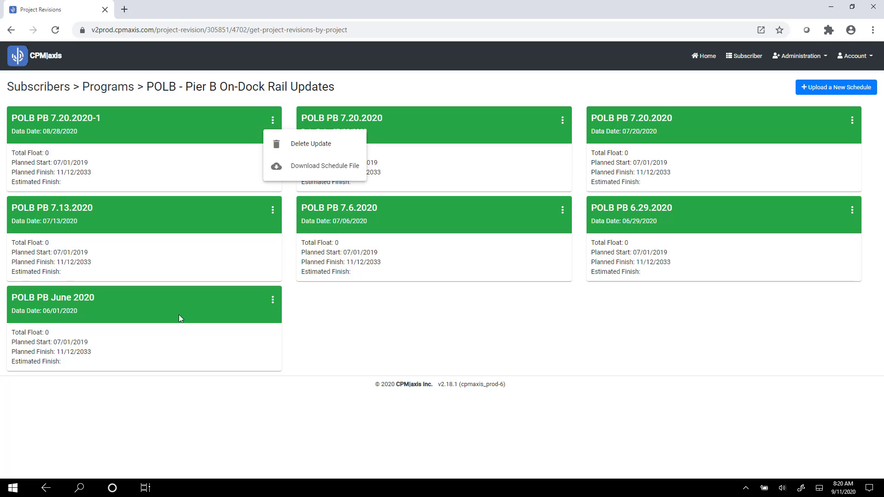
left_click(206, 451)
Switch to the remote desktop session and dismiss the Microsoft Teams welcome window.
left_click(145, 489)
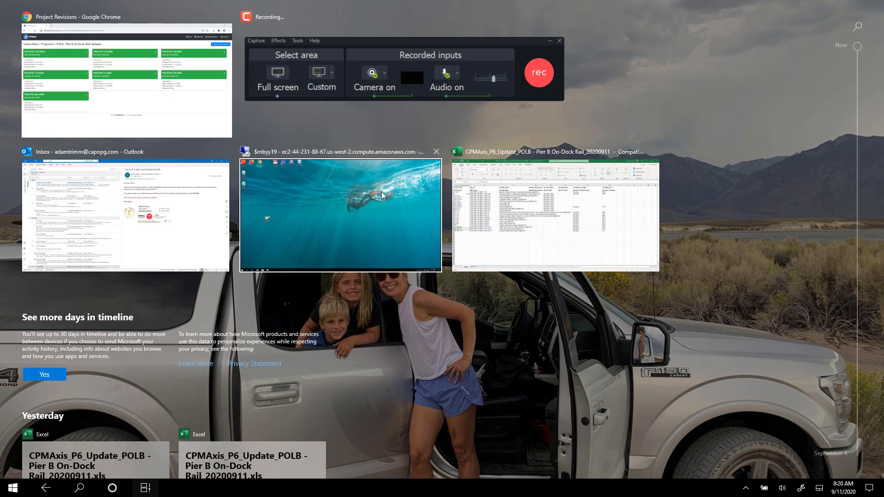
left_click(382, 190)
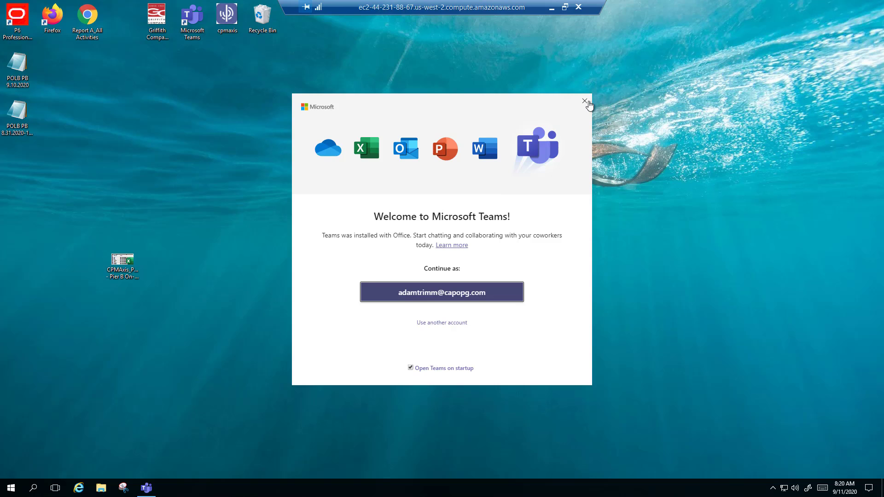
left_click(585, 101)
Launch Primavera P6 Professional and log in to the CAPO database by entering the account password.
double_click(23, 17)
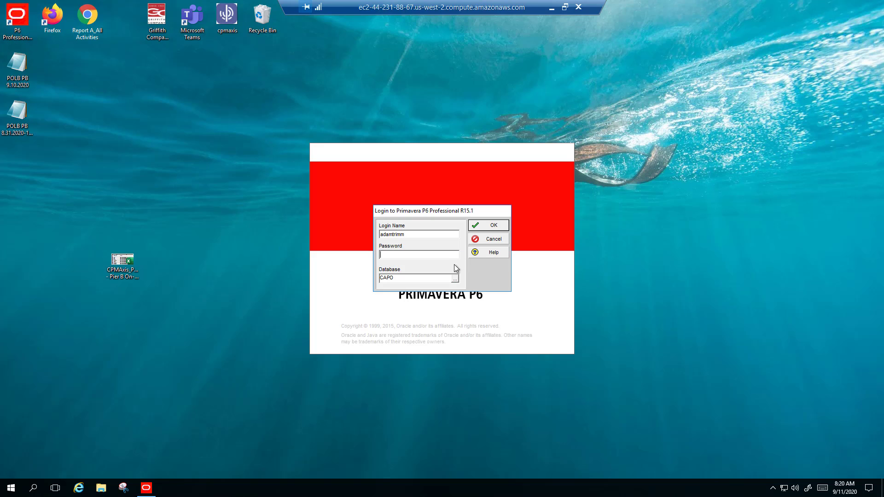
type("********")
key("Return")
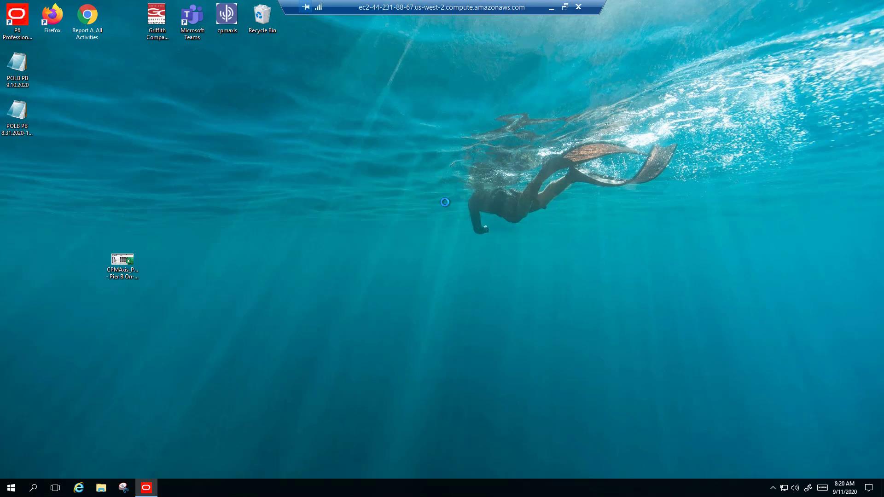
left_click(146, 488)
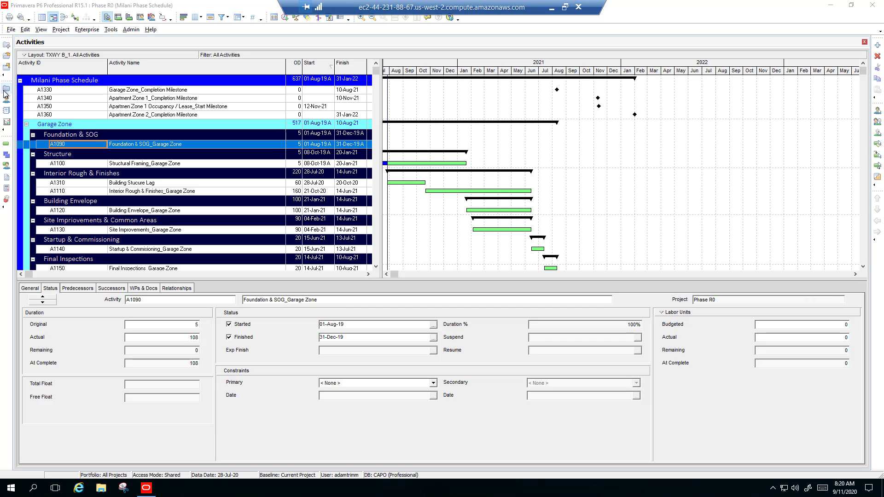
Open the project POLB PB 7.20.2020-1 from the HDR Pier B group in the projects list.
left_click(6, 89)
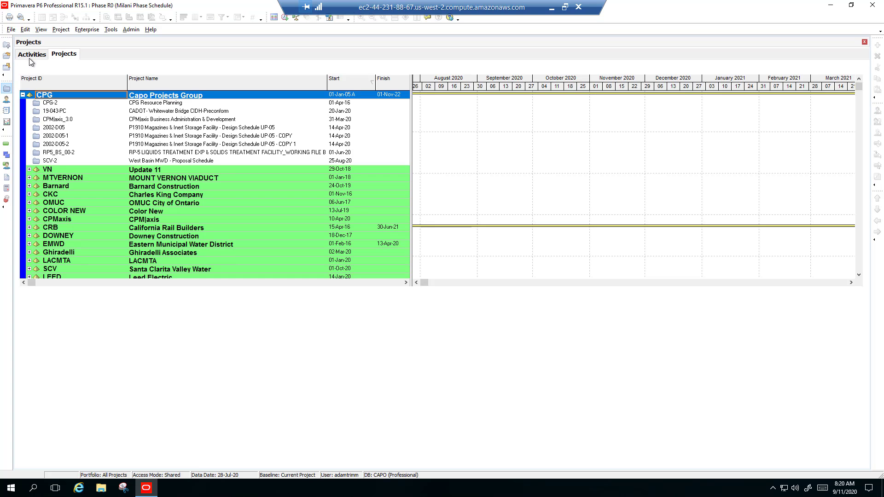
scroll(58, 175, "down", 2)
scroll(57, 175, "down", 4)
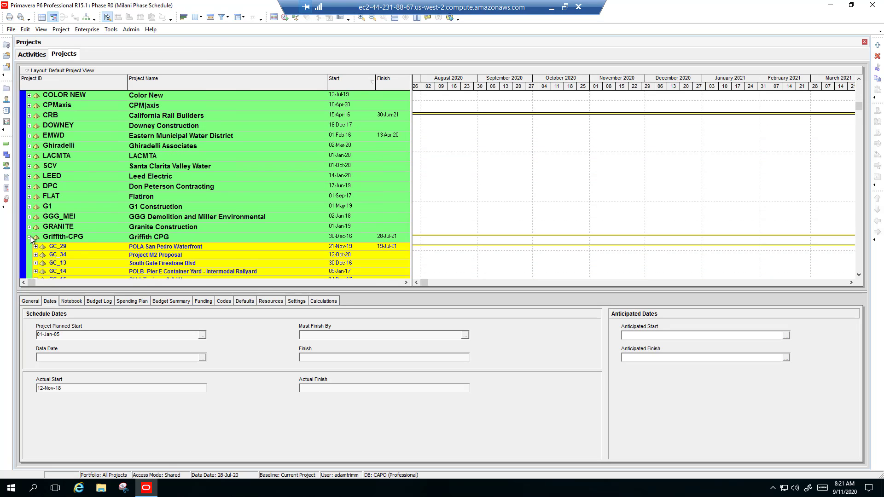
left_click(29, 236)
scroll(50, 189, "down", 2)
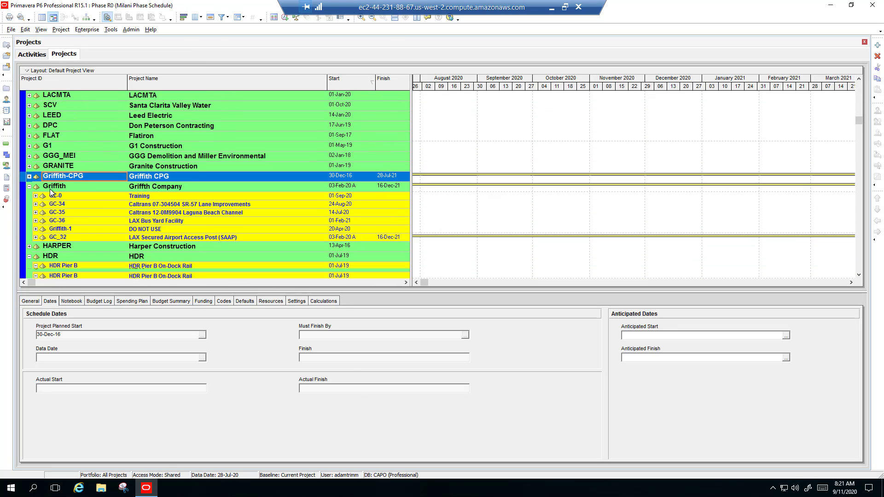
scroll(52, 216, "down", 3)
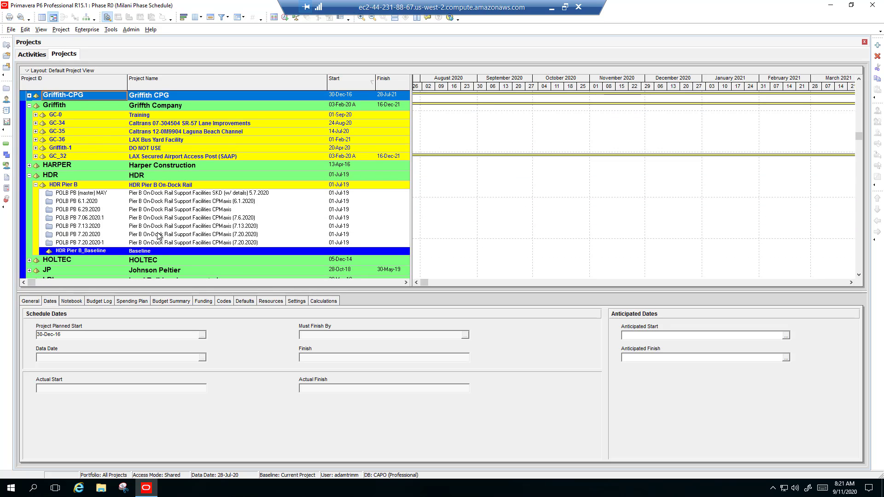
left_click(142, 243)
right_click(77, 244)
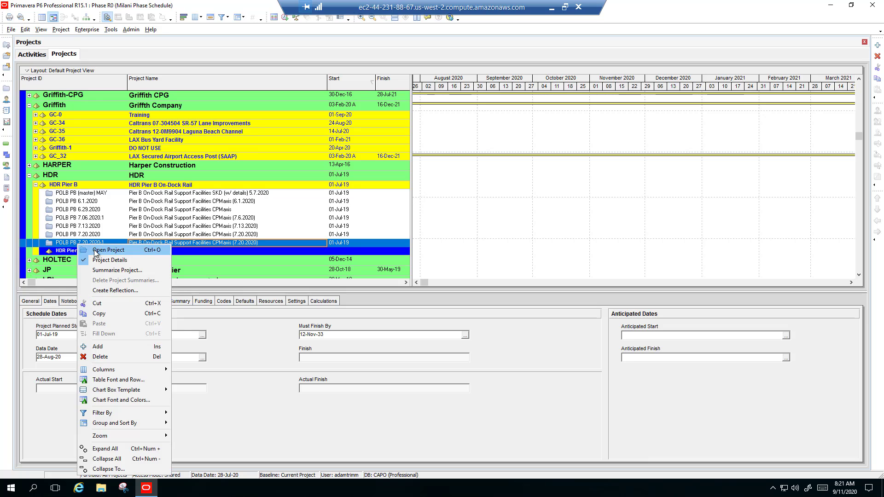
left_click(95, 252)
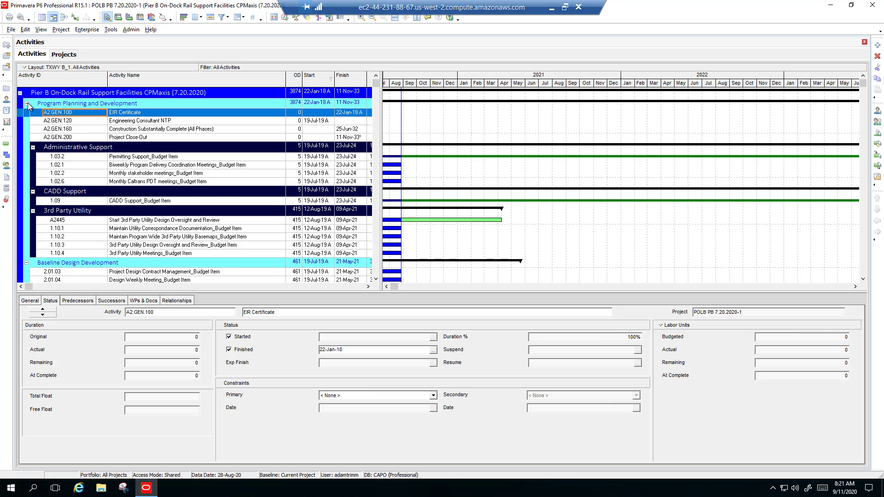
Collapse the activity groups above Soil Management For Utility Potholing and select activity 8.25 to examine its status and dates.
left_click(26, 103)
left_click(26, 113)
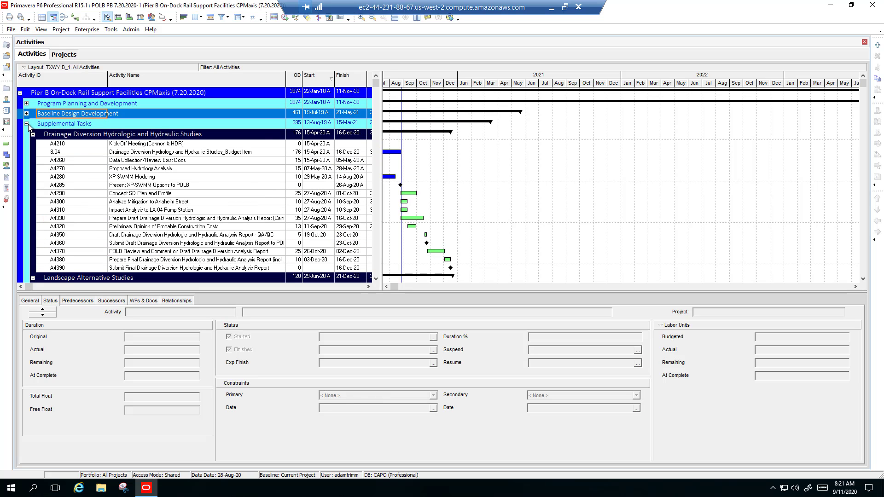
left_click(32, 135)
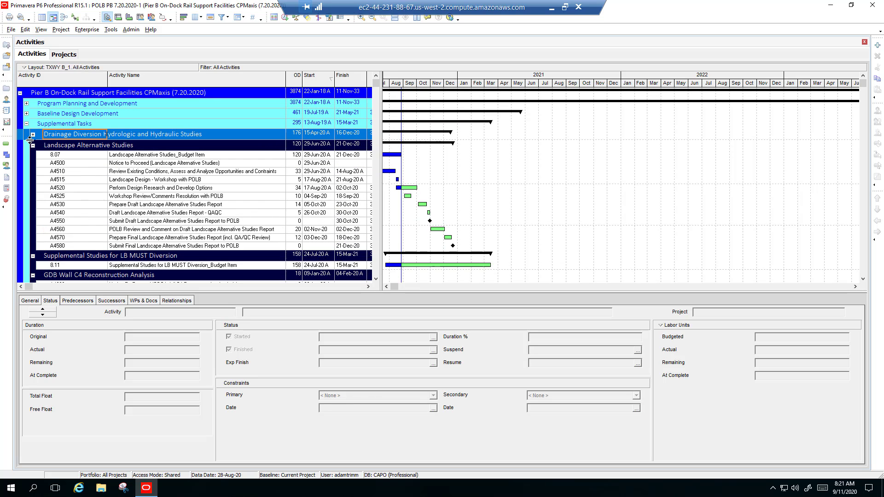
left_click(32, 146)
left_click(32, 157)
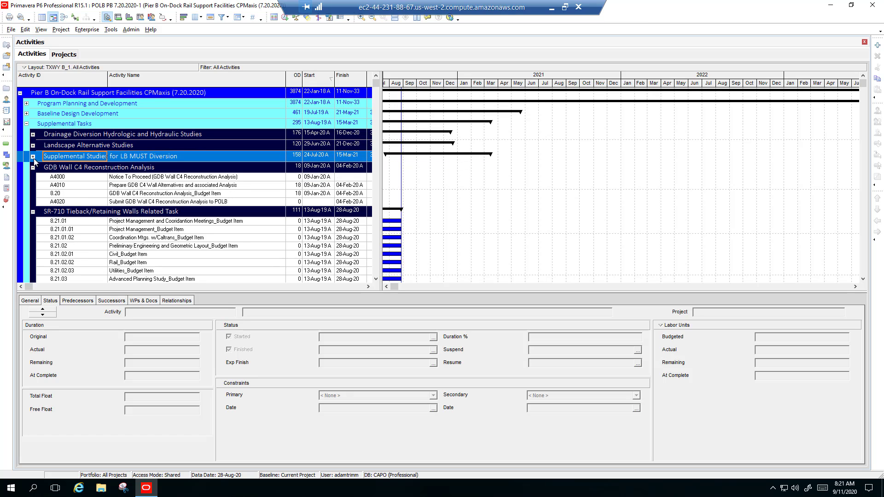
left_click(33, 168)
left_click(34, 179)
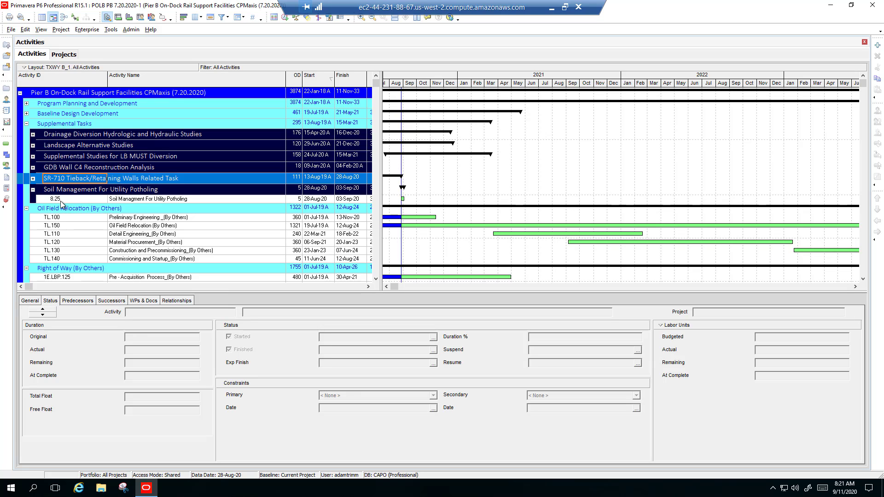
left_click(203, 199)
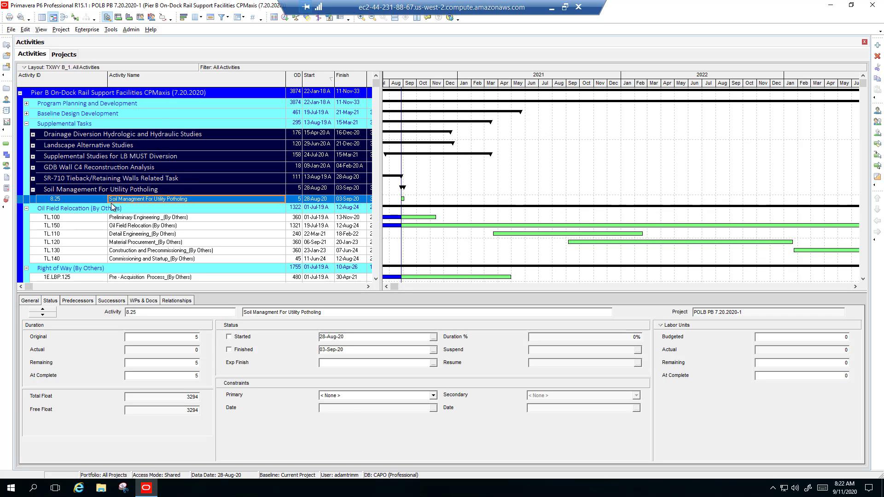
Switch back to CPMaxis and open the POLB - Pier B On-Dock Rail schedule from the HDR program.
left_click(551, 7)
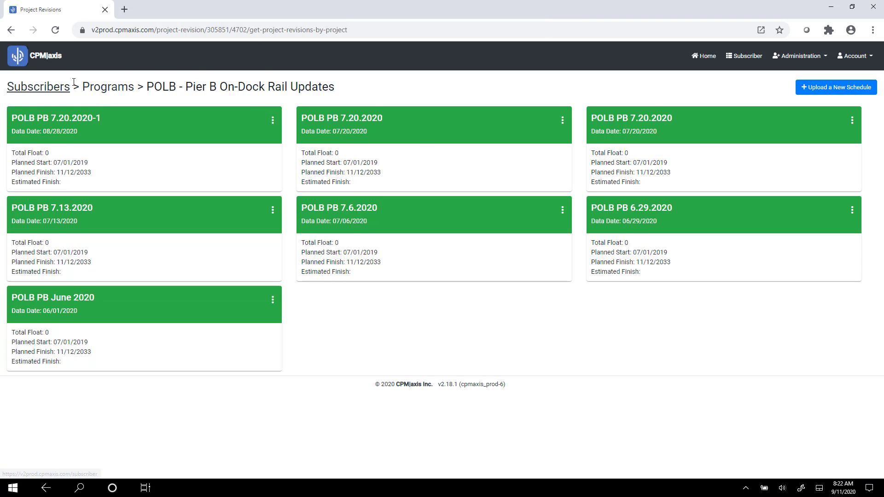
left_click(98, 92)
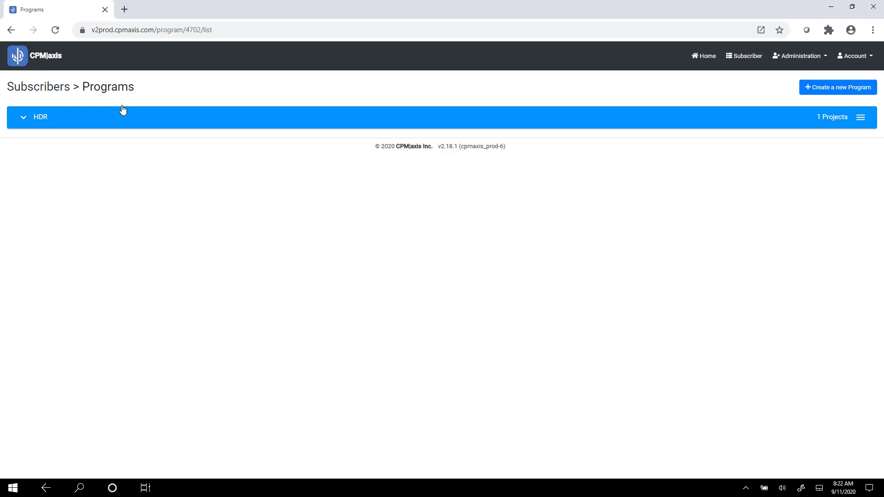
left_click(21, 119)
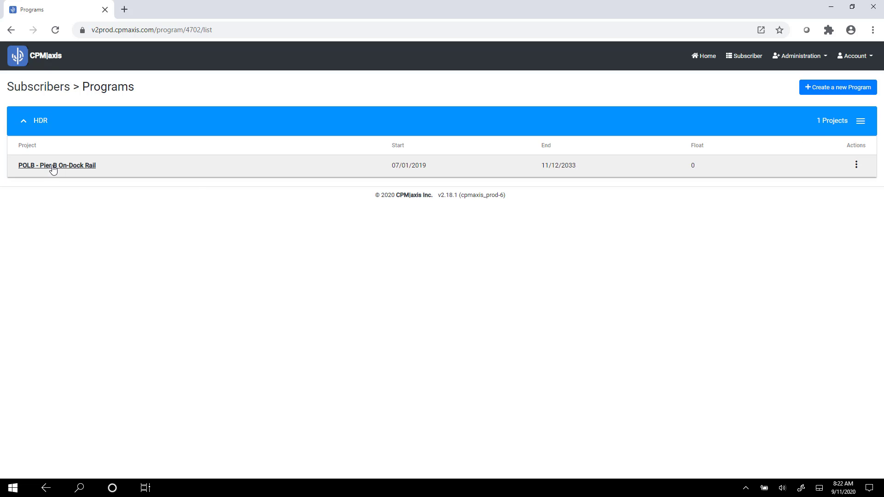
left_click(54, 166)
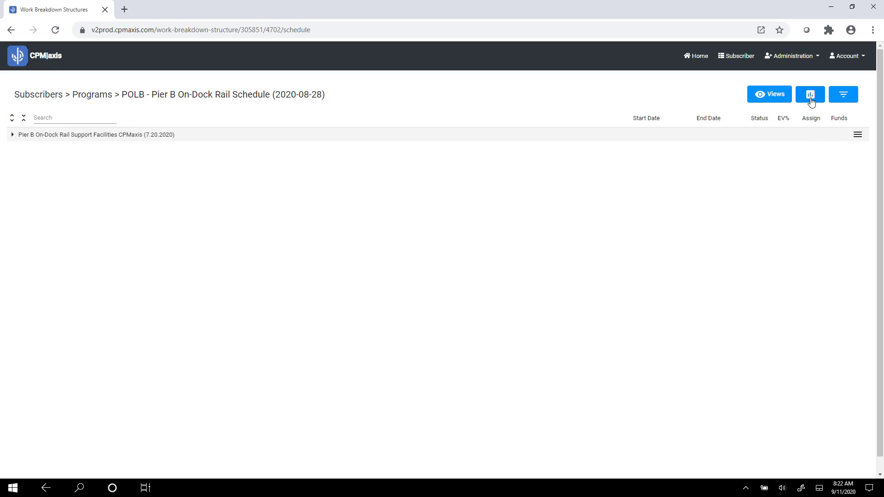
Start an Export to P6 for the schedule and activate the P6 Update File Project Id entry.
left_click(811, 95)
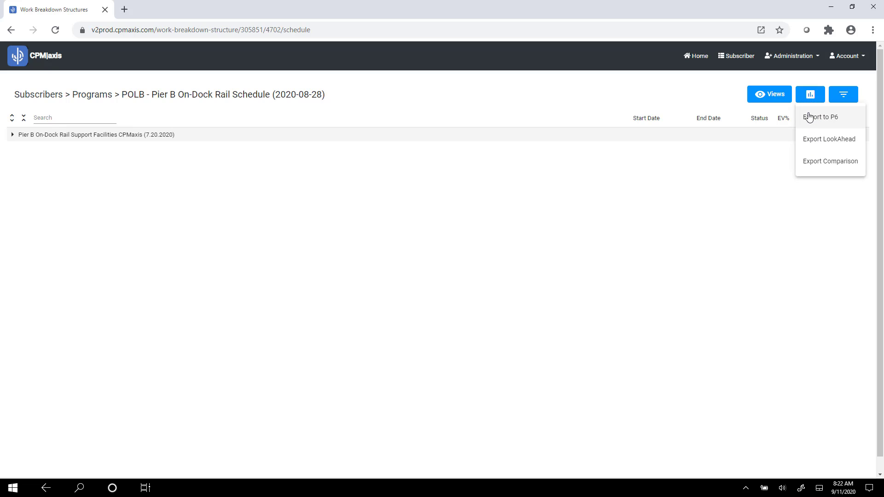
left_click(811, 119)
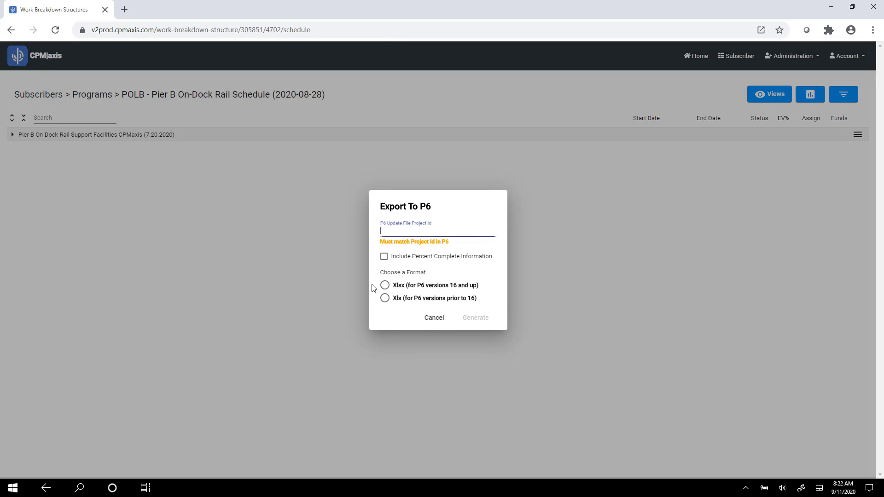
left_click(397, 232)
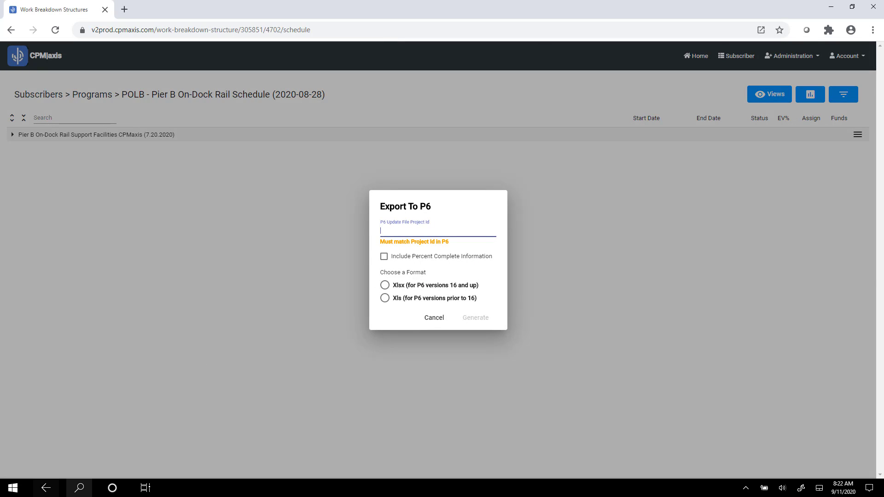
Switch to Primavera P6 and select the project ID text POLB PB 7.20.2020-1 under HDR Pier B for copying.
left_click(145, 489)
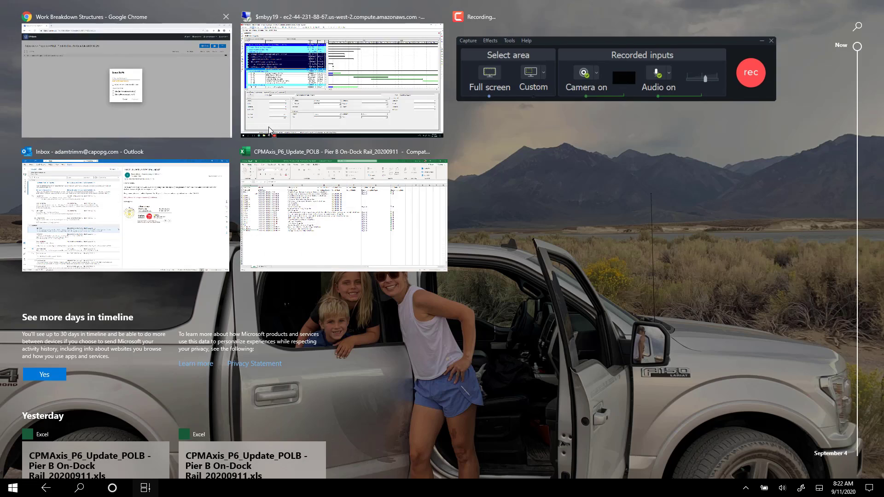
left_click(285, 101)
left_click(6, 87)
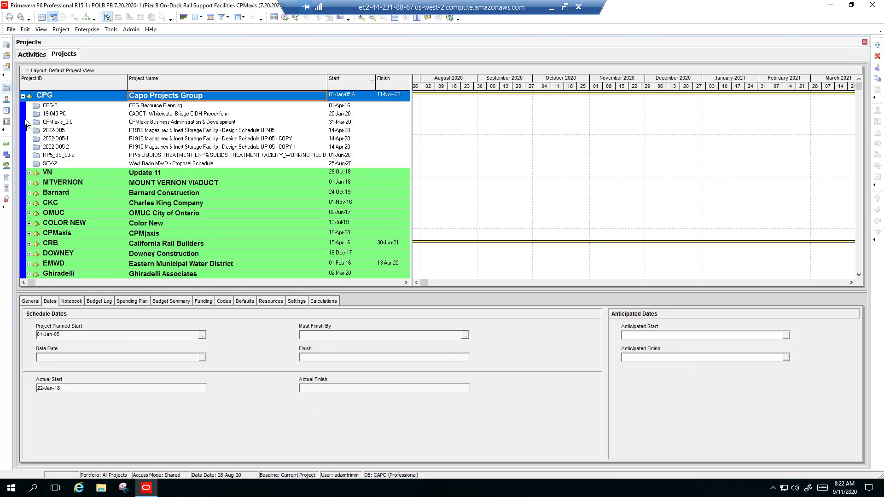
scroll(54, 207, "down", 8)
scroll(54, 211, "down", 5)
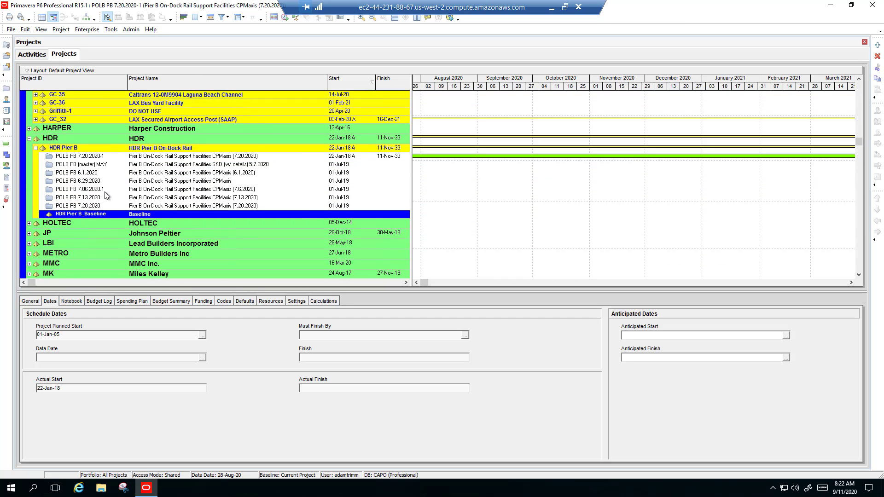
left_click(111, 156)
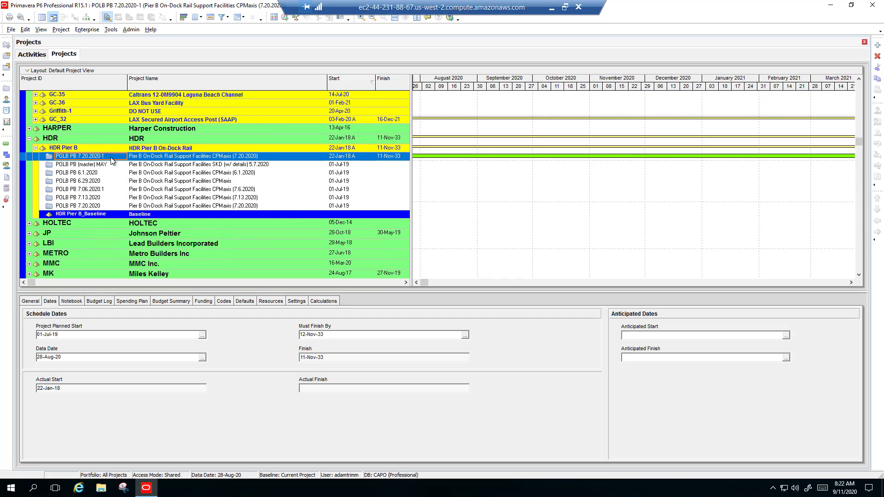
left_click(112, 158)
left_click_drag(112, 159, 1, 159)
key("ctrl+c")
Return to the CPMaxis export, paste the copied P6 project ID as the P6 Update File Project Id, and include percent complete information.
left_click(550, 8)
left_click(470, 233)
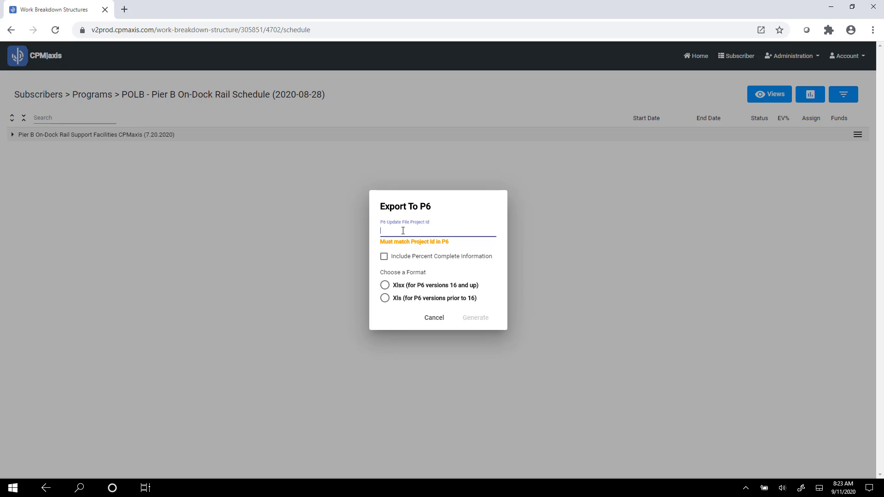
key("ctrl+v")
left_click(384, 257)
Switch to the Excel workbook CPMAxis_P6_Update_POLB - Pier B On-Dock Rail_20200911 and dismiss its open dialogs, keeping the workbook open.
left_click(830, 6)
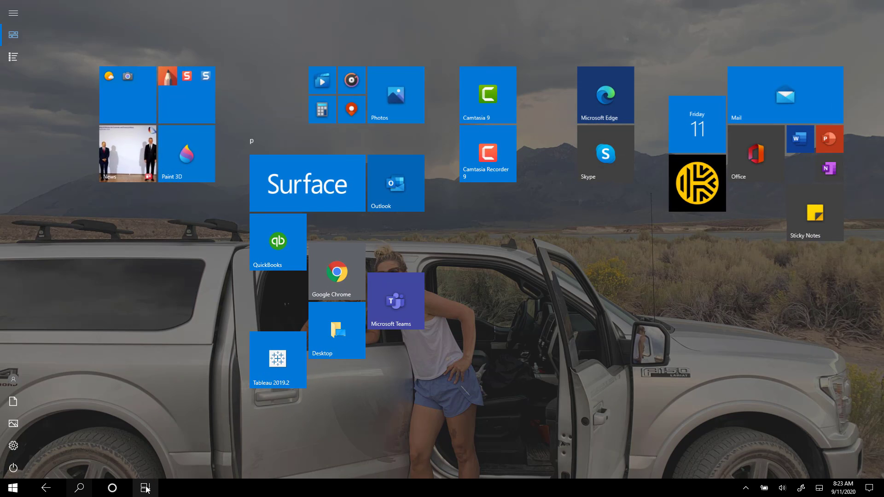
left_click(146, 488)
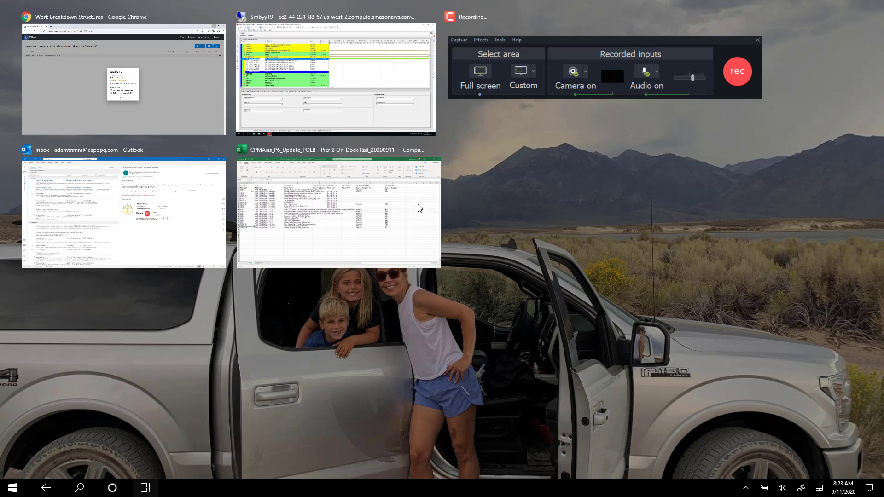
left_click(368, 195)
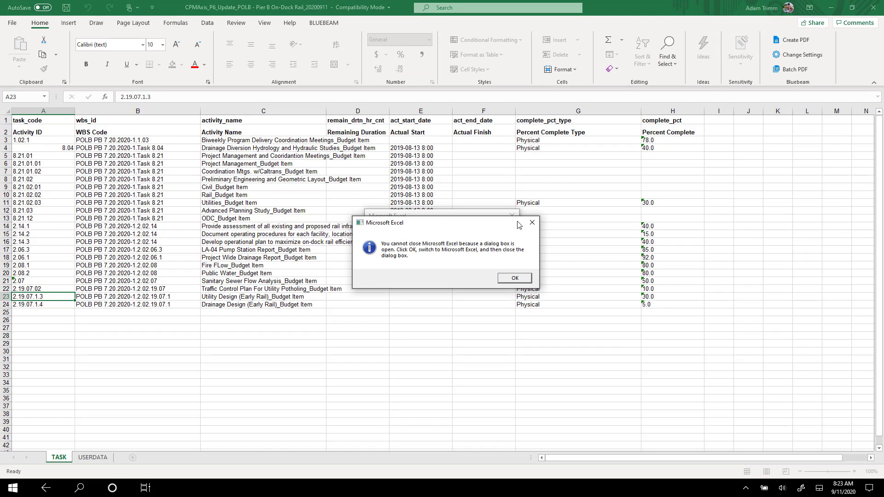
left_click(532, 222)
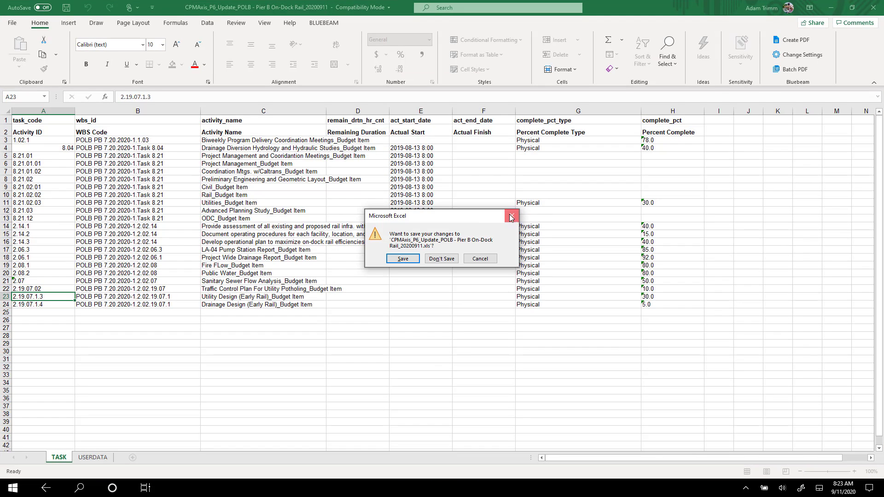
left_click(511, 218)
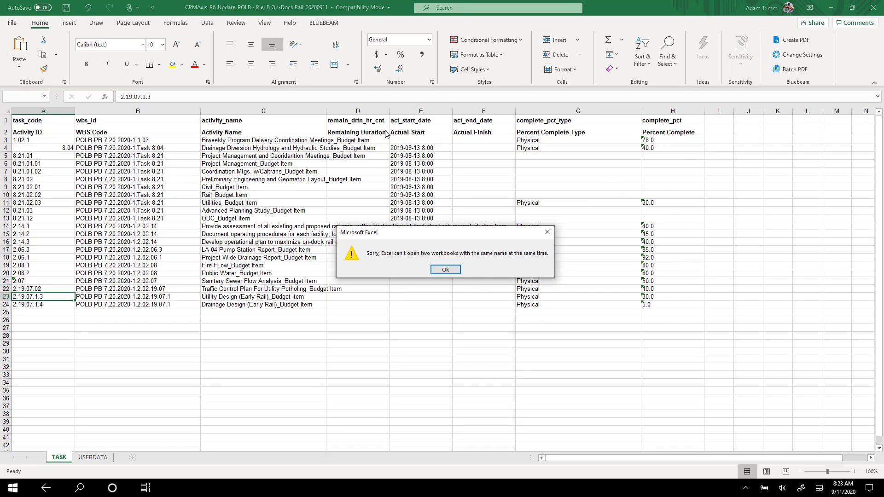
left_click(547, 233)
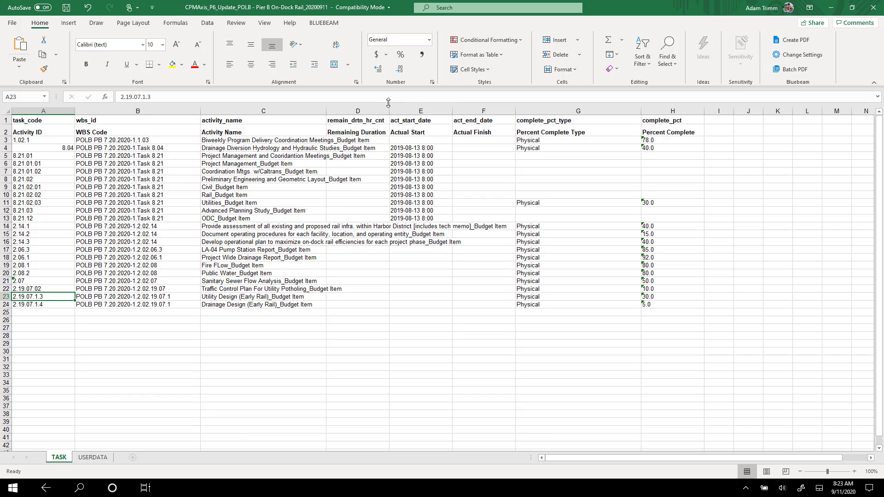
Widen the Remaining Duration column, select the percent complete values in H3:H24, and minimize the workbook.
left_click_drag(389, 110, 468, 109)
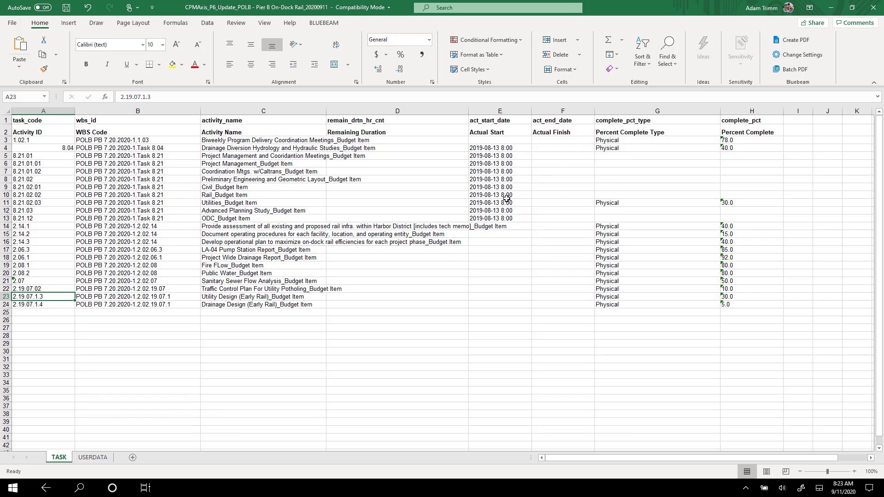
left_click_drag(736, 140, 731, 306)
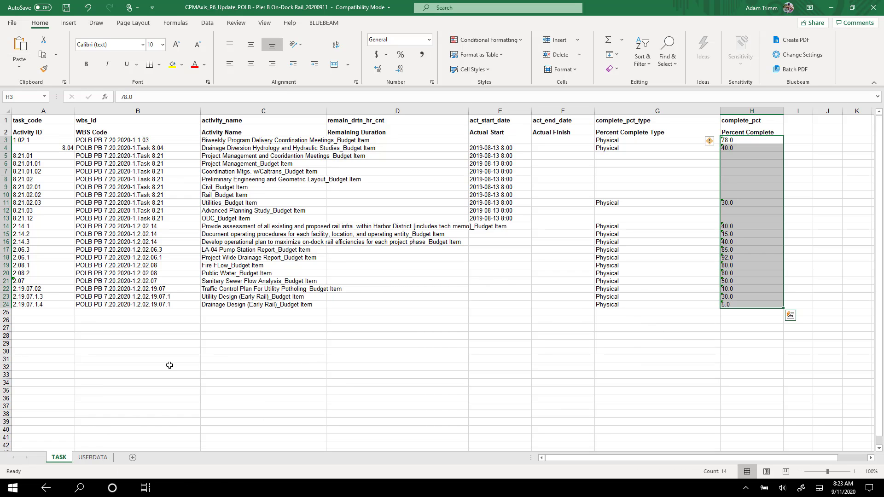
left_click(831, 7)
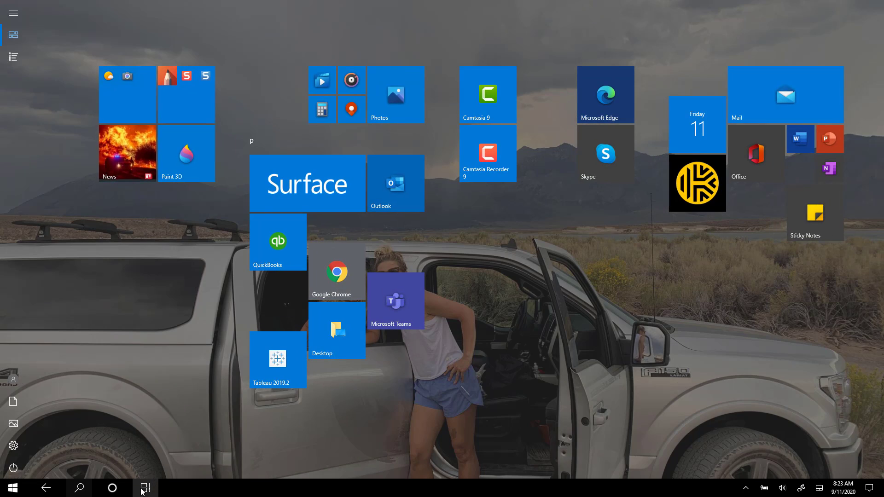
Switch to Primavera P6 and select the project POLB PB 7.20.2020-1 under HDR Pier B.
left_click(145, 489)
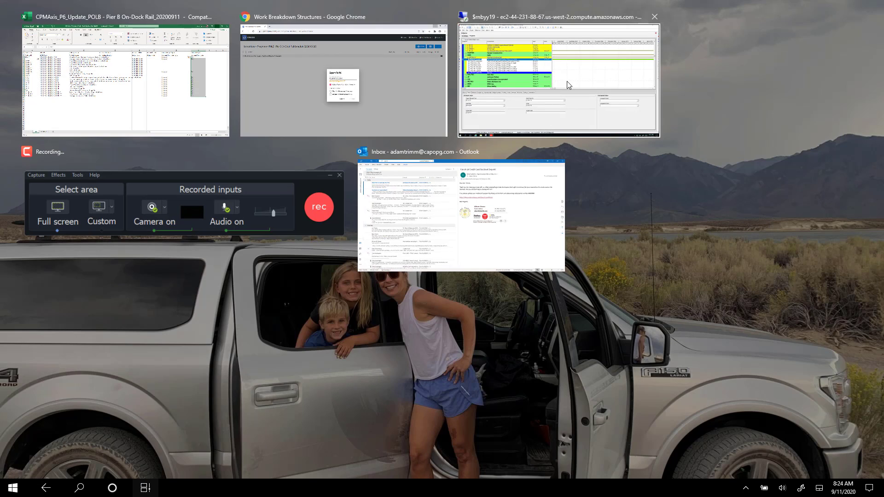
left_click(562, 86)
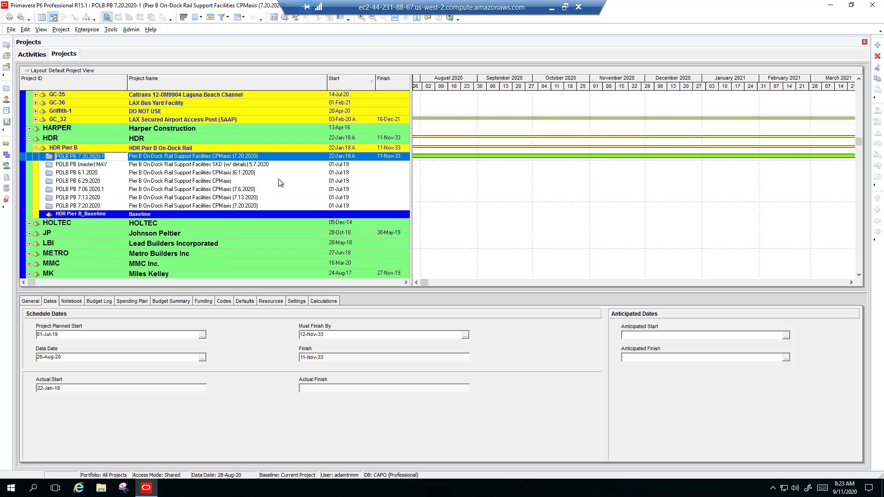
left_click(70, 164)
left_click(68, 157)
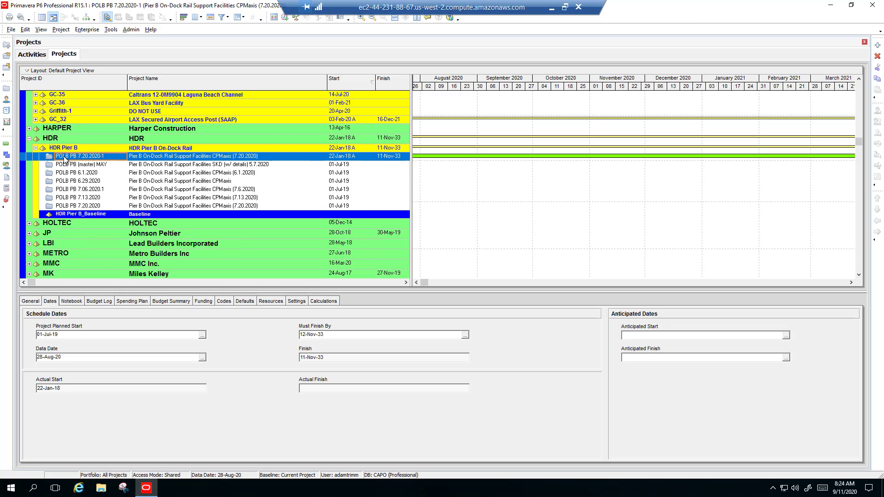
left_click(11, 30)
left_click(24, 76)
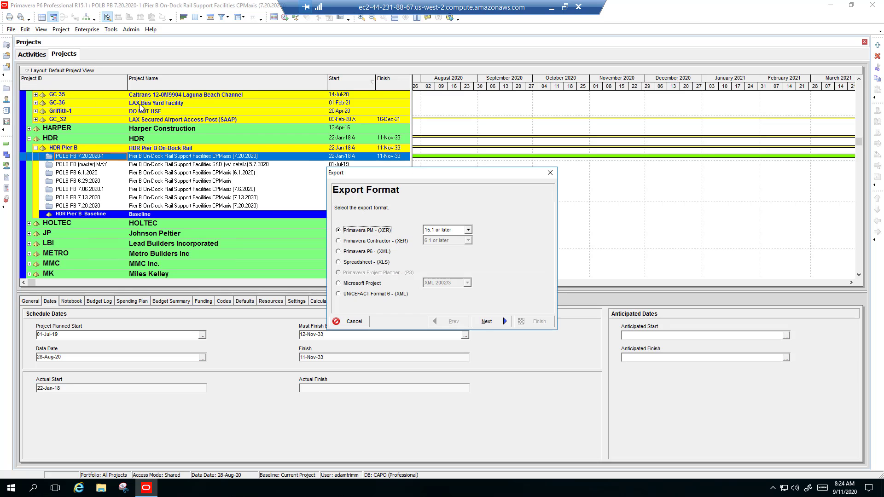
left_click(338, 263)
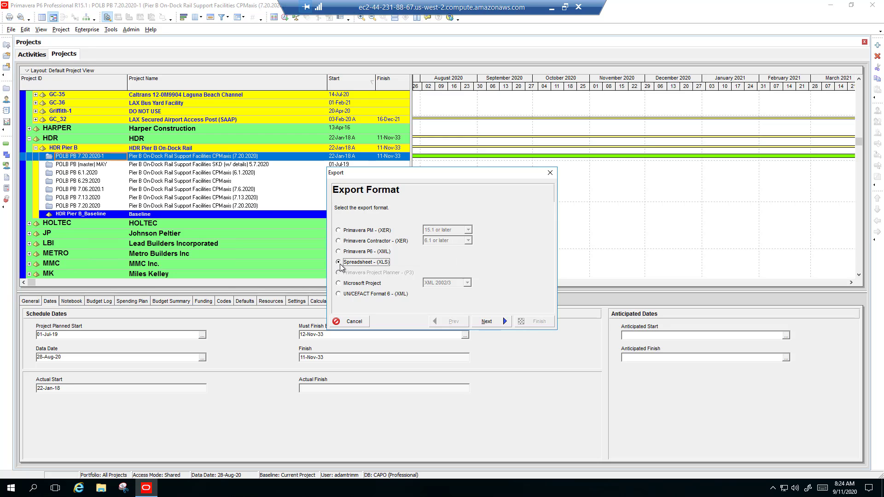
left_click(504, 322)
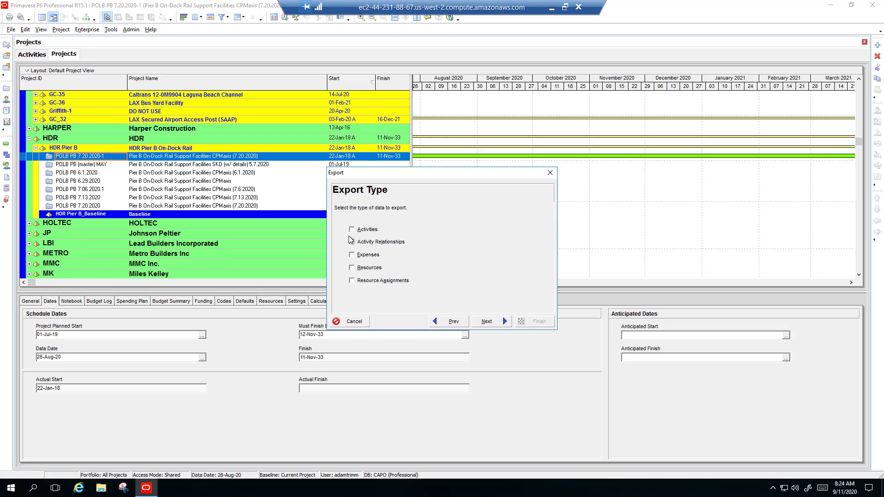
left_click(353, 230)
left_click(497, 321)
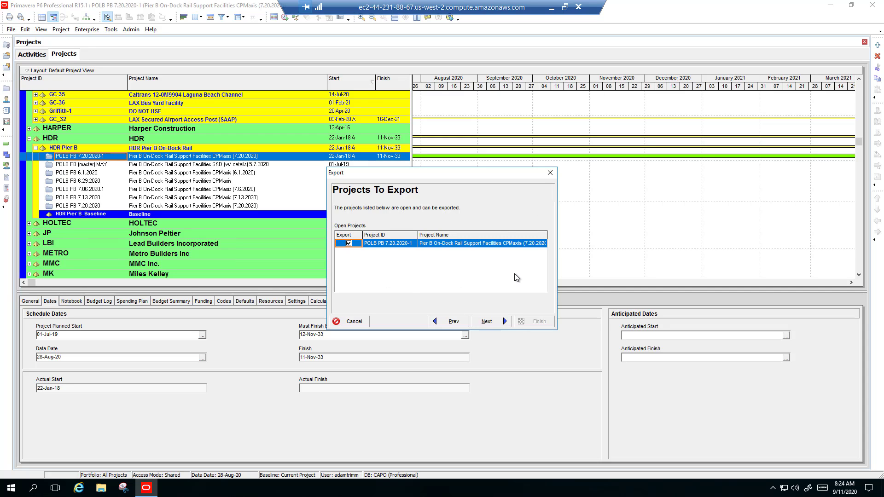
left_click(550, 173)
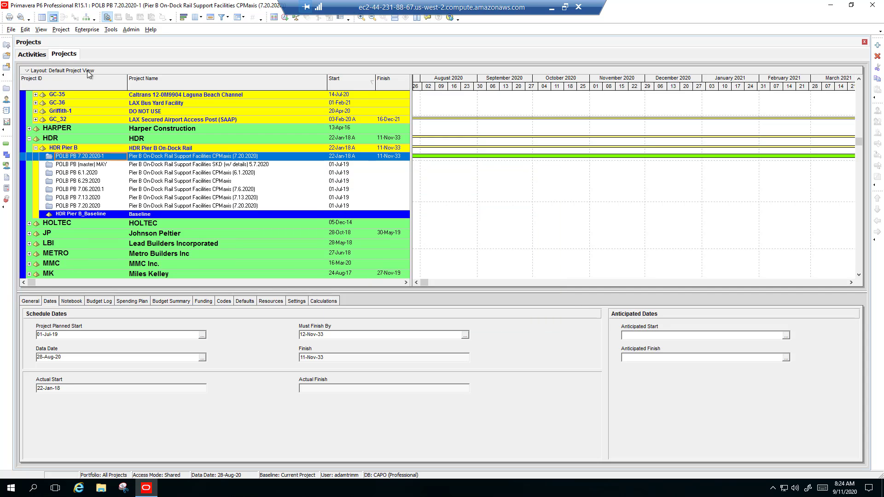
Start a Spreadsheet (XLS) import with CPMAxis_P6_Update_POLB - Pier B On-Dock Rail_20200911 from the Desktop, agreeing to continue despite differing user preferences.
left_click(10, 31)
left_click(23, 66)
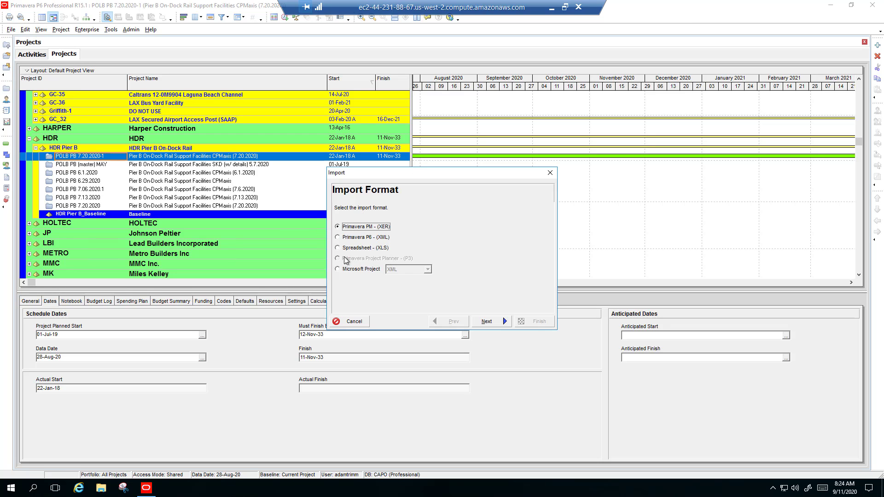
left_click(343, 248)
left_click(497, 322)
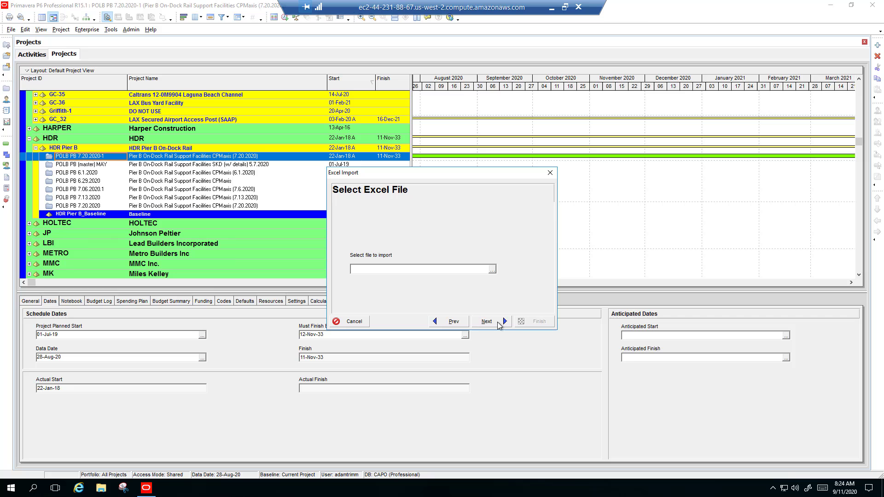
left_click(492, 268)
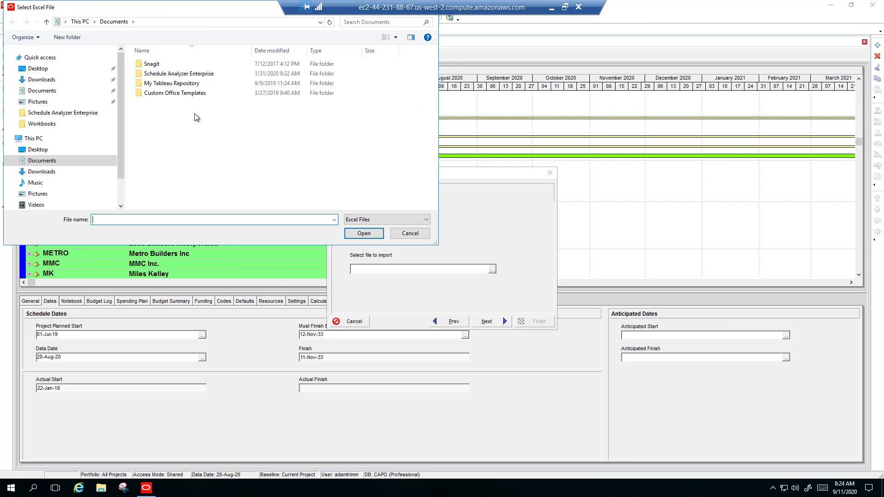
left_click(38, 68)
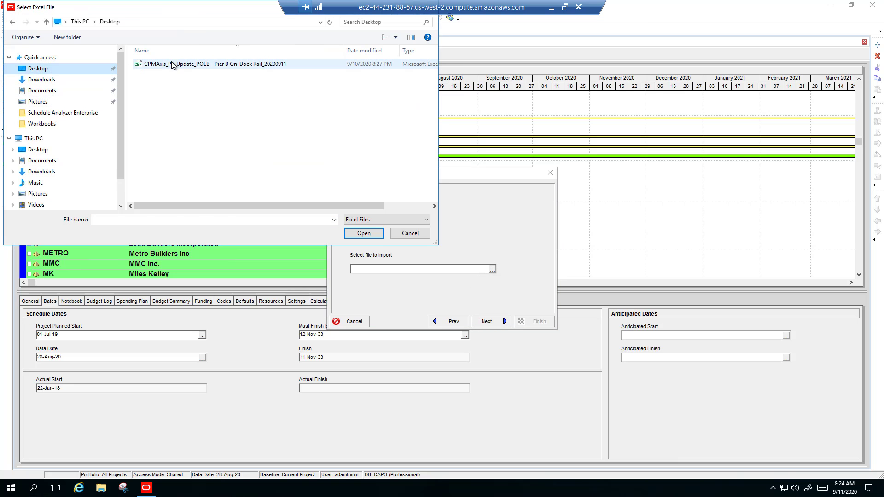
double_click(172, 65)
left_click(508, 322)
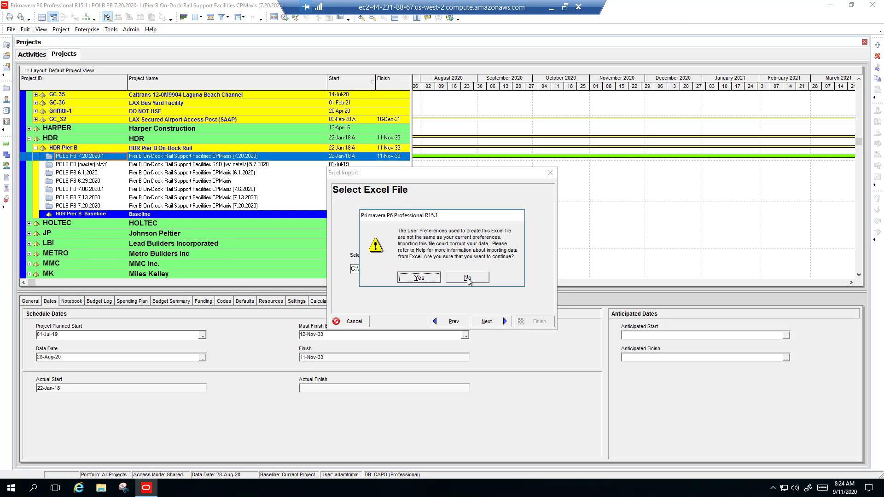
left_click(431, 280)
Choose Activities as the import type and POLB PB 7.20.2020-1 as the existing project to update, and close the wizard without importing.
left_click(353, 232)
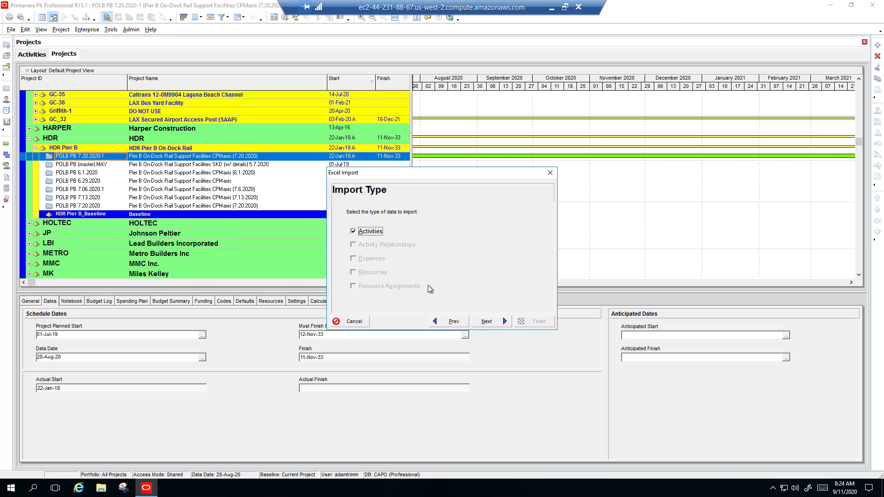
left_click(494, 321)
left_click(496, 254)
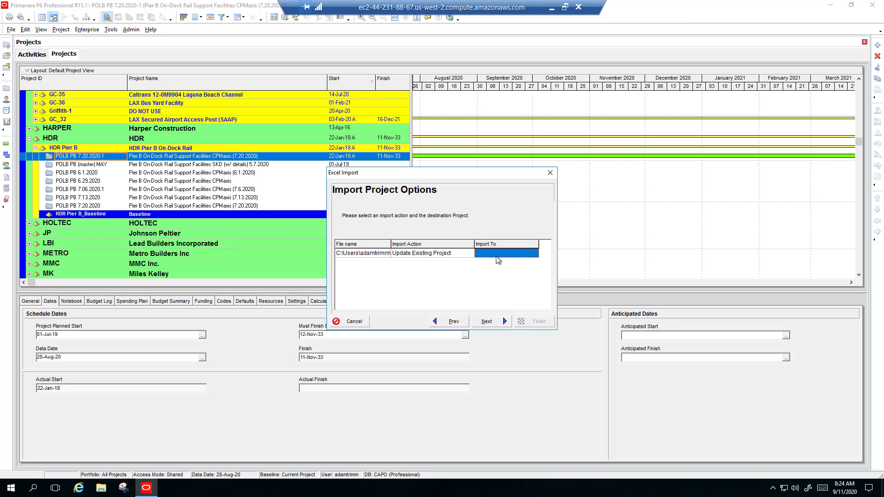
left_click(496, 256)
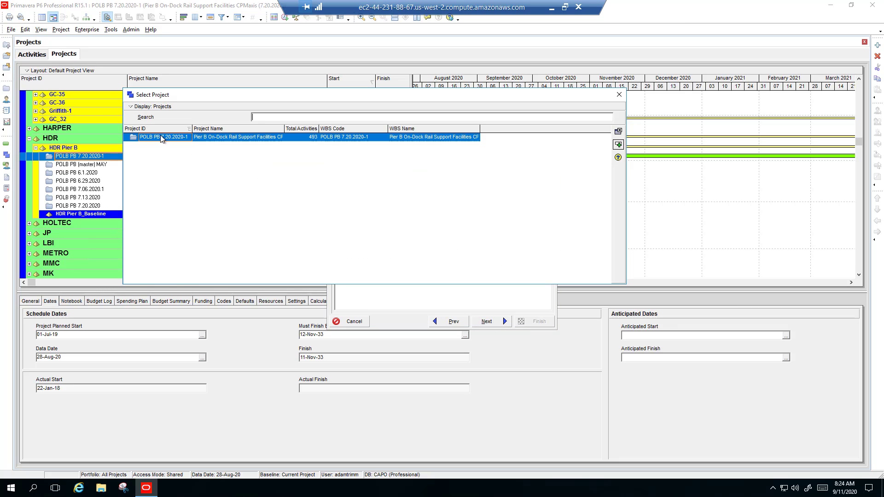
double_click(465, 136)
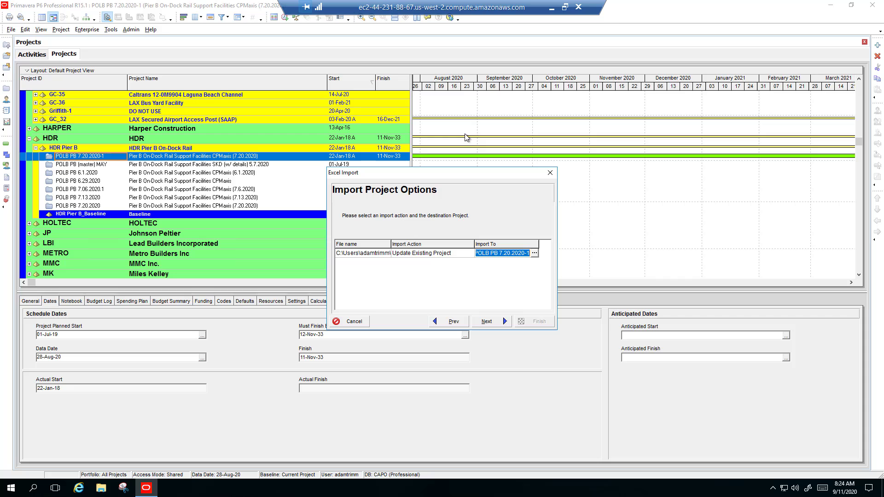
left_click(551, 174)
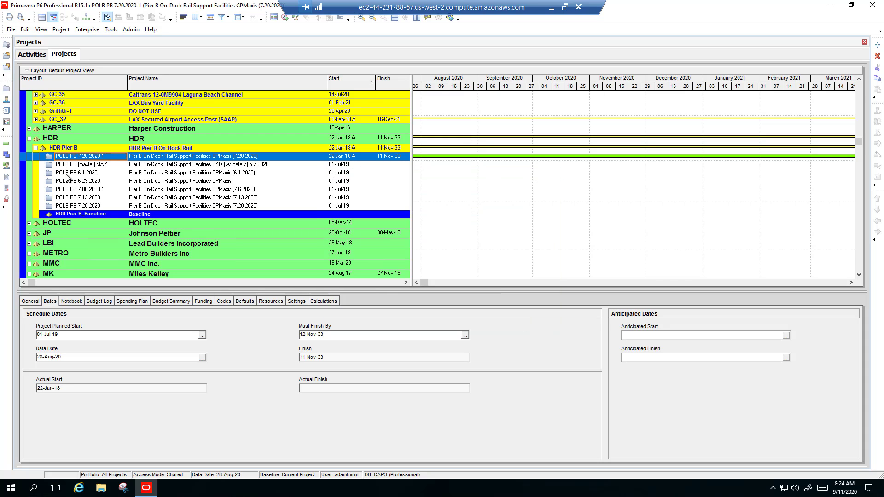
Open the project's activities, widen the activity table to show the TF column, and expand all WBS groups.
left_click(6, 143)
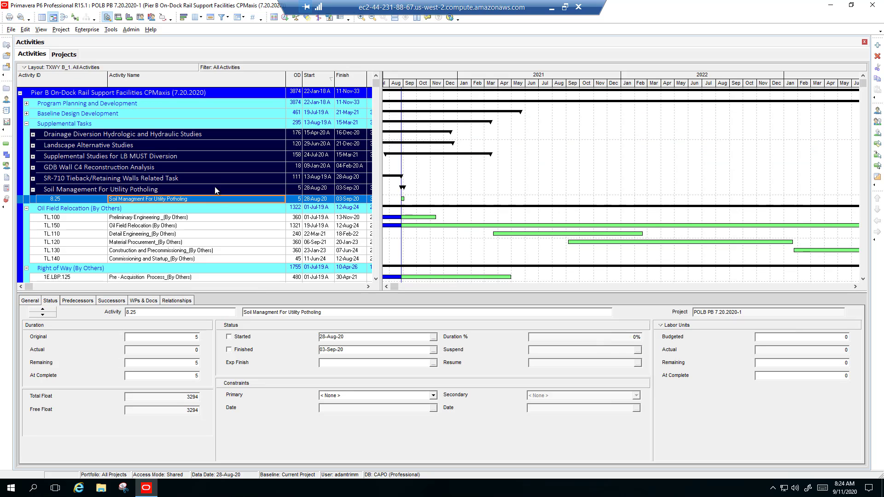
scroll(250, 233, "down", 1)
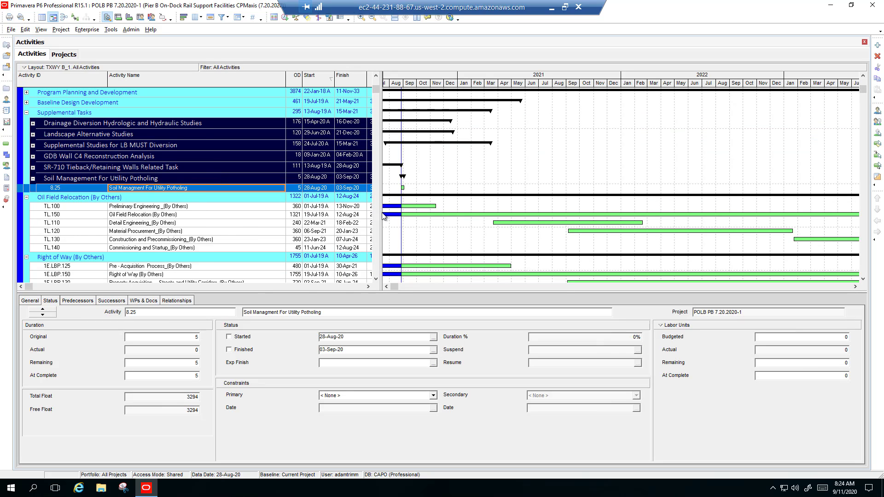
left_click_drag(445, 211, 446, 210)
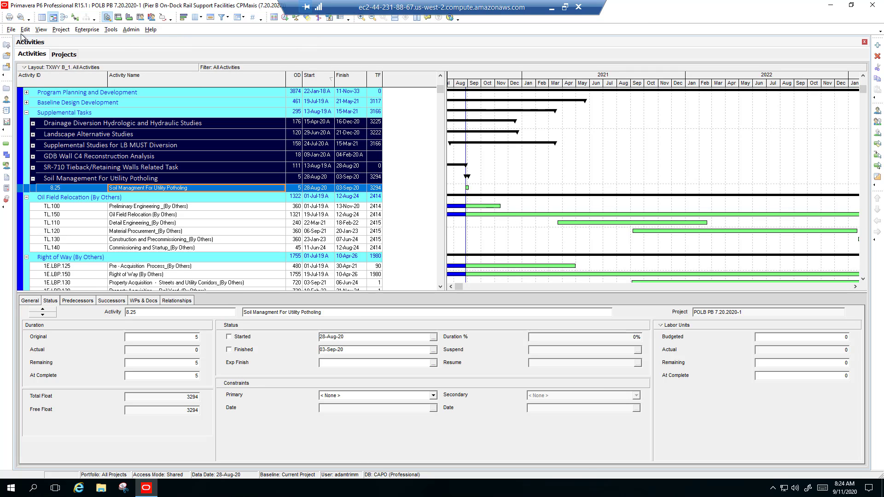
left_click(41, 30)
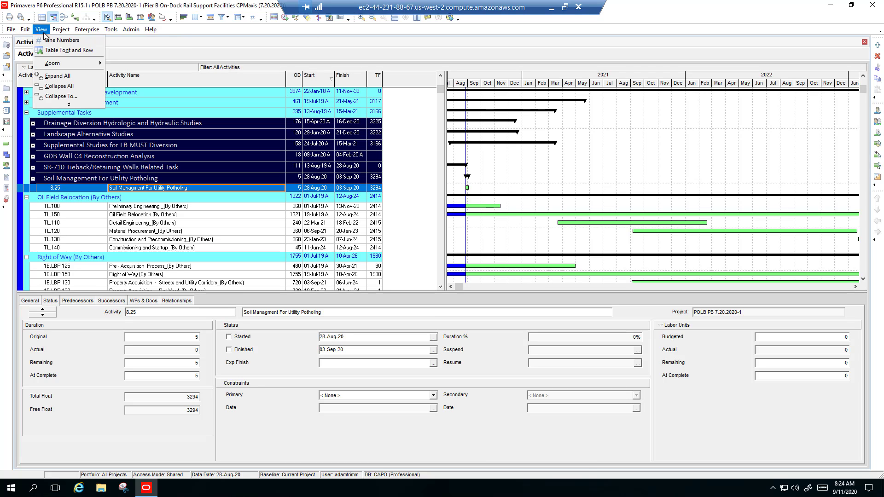
left_click(57, 77)
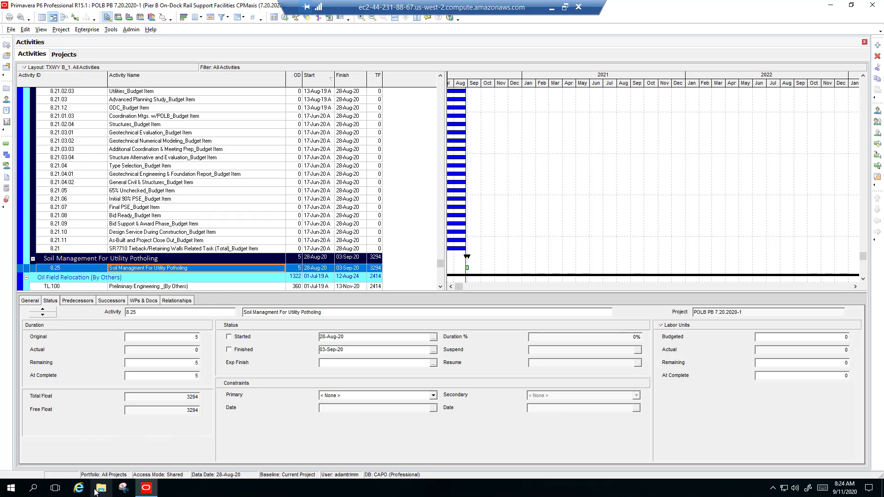
Minimize the remote P6 session and switch back to the CPMAxis_P6_Update workbook in Excel.
left_click(552, 8)
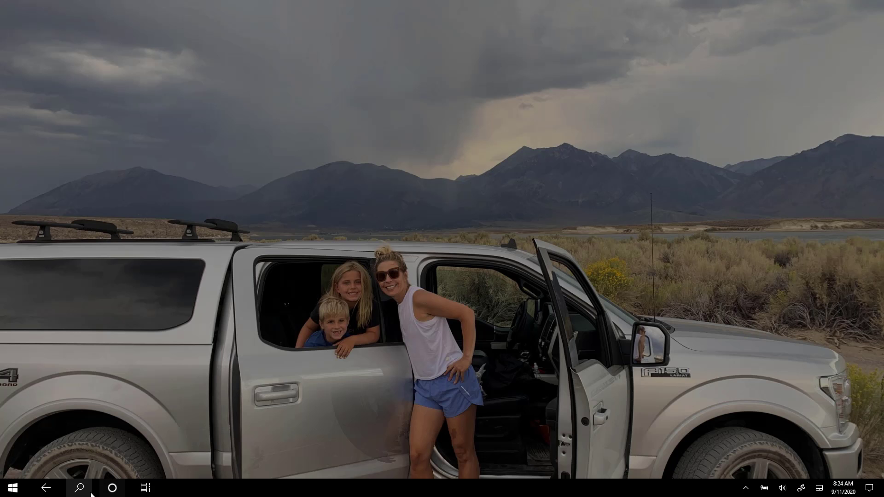
left_click(146, 487)
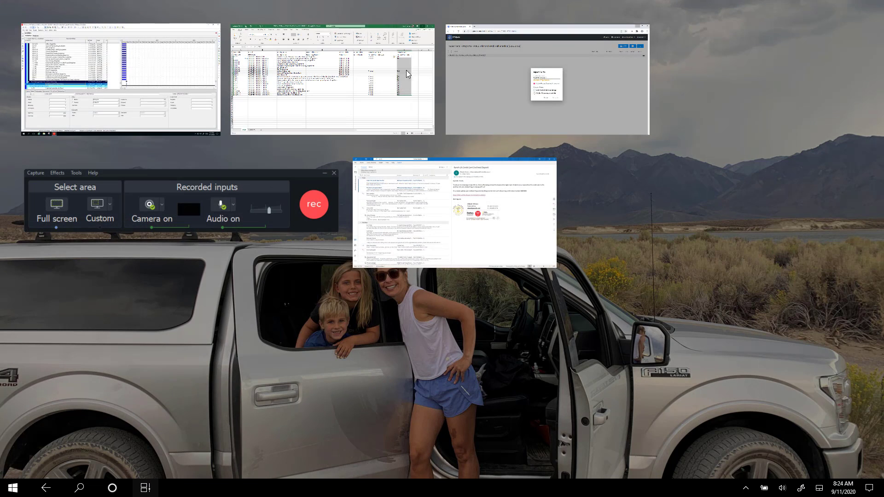
left_click(343, 98)
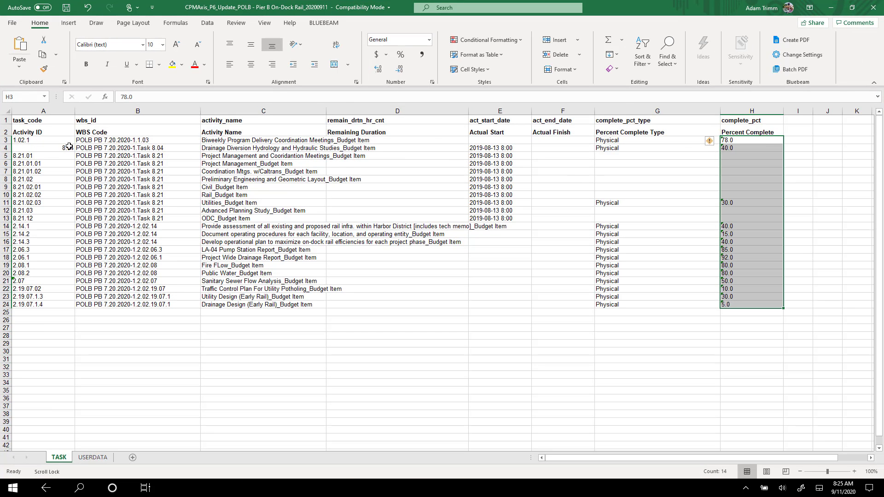
Switch back to the remote P6 session and search the activity table for activity ID 8.04.
left_click(145, 487)
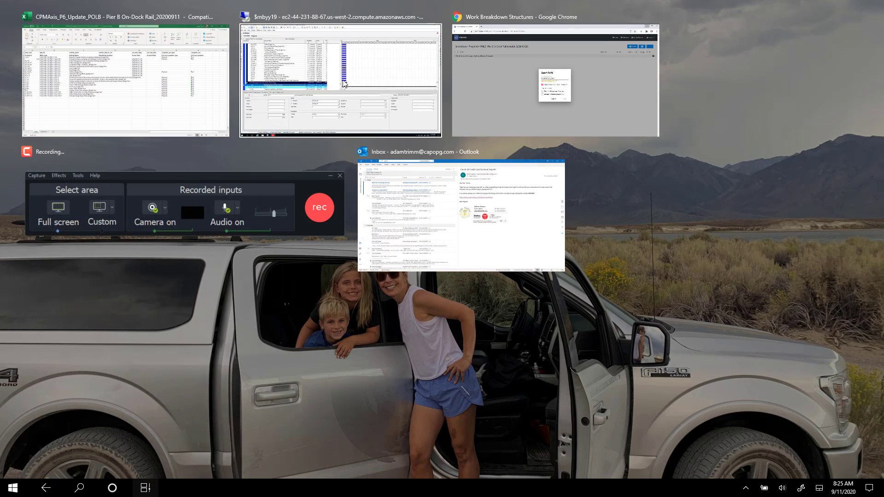
left_click(345, 83)
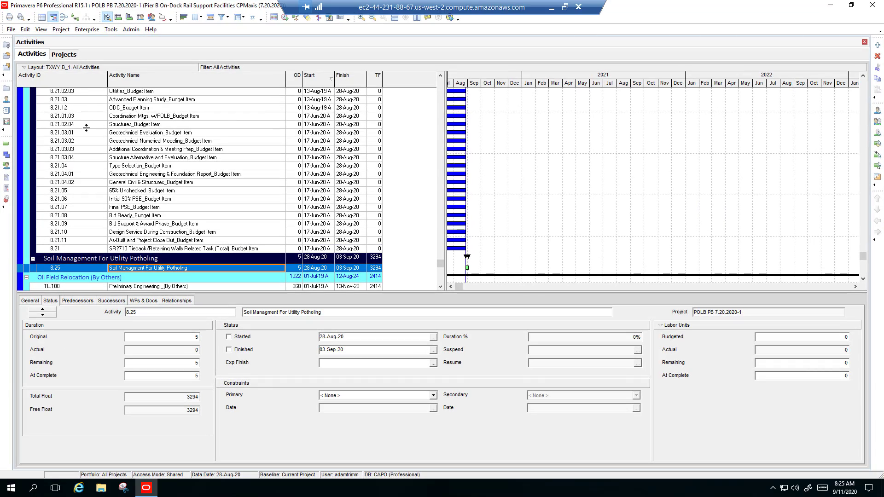
left_click(85, 125)
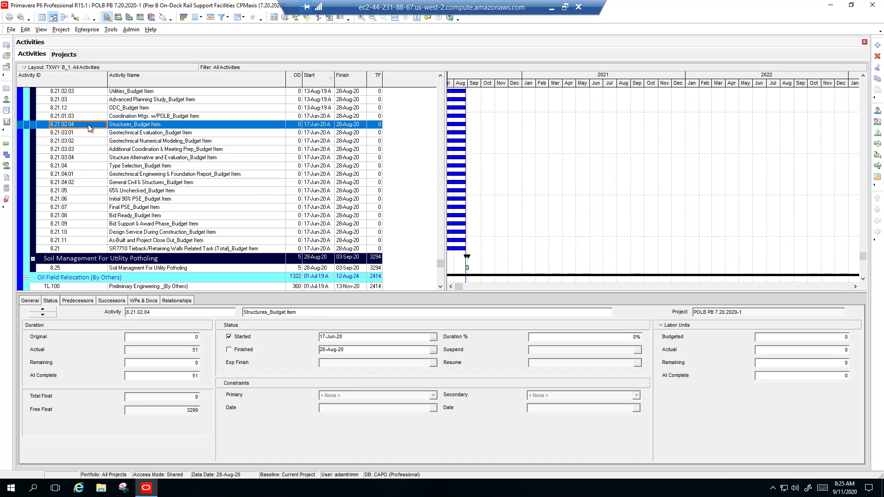
key("ctrl+f")
type("8.04")
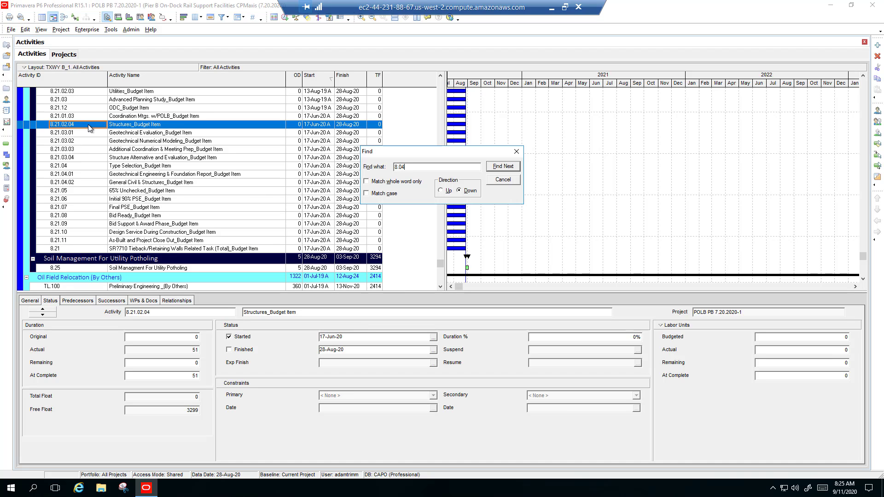
left_click(498, 164)
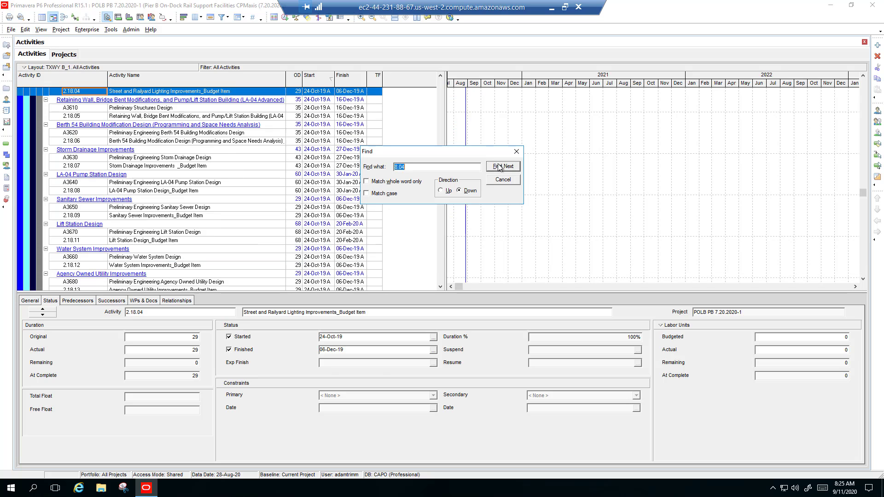
left_click(499, 166)
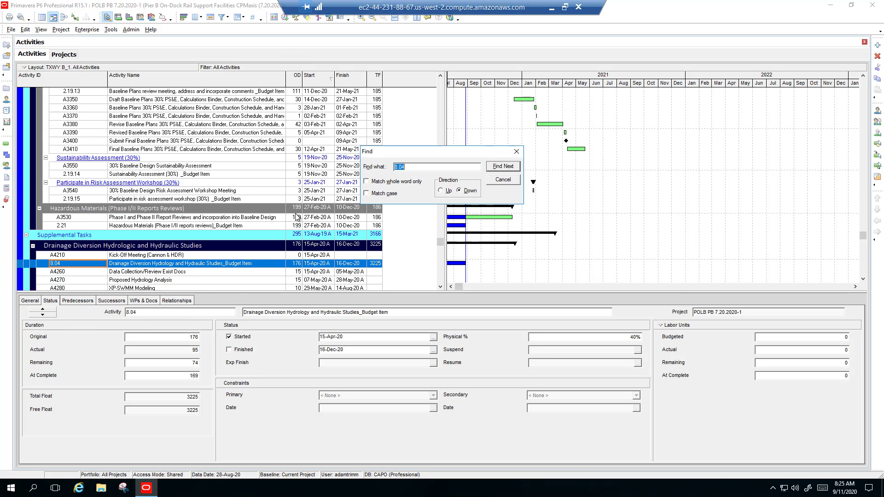
Add the Physical % Complete column to the activity table, placed between OD (Original Duration) and Start.
left_click(201, 18)
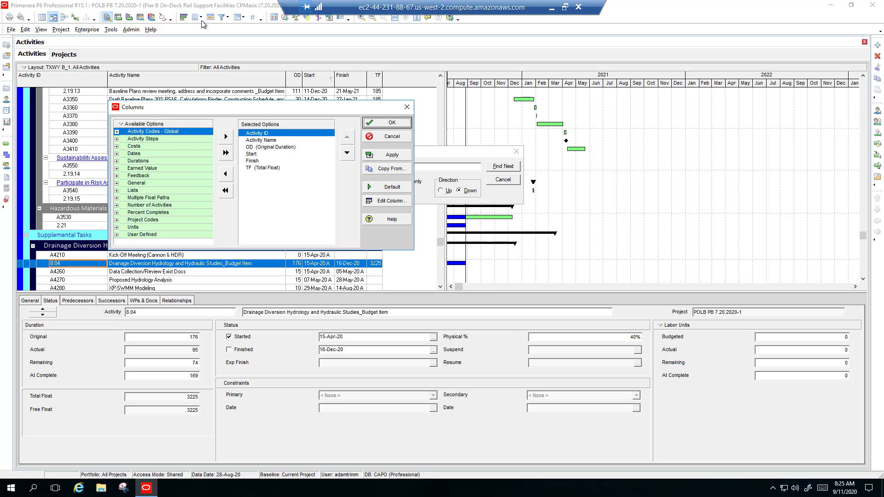
left_click(118, 214)
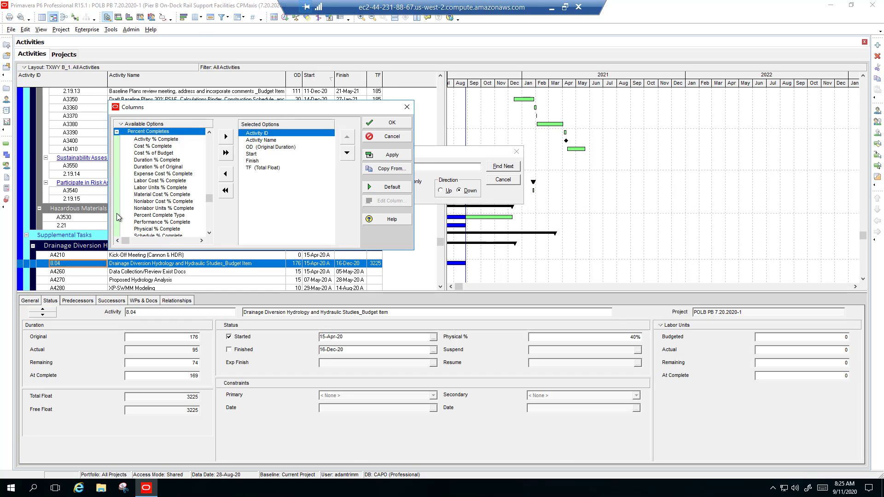
scroll(151, 184, "down", 1)
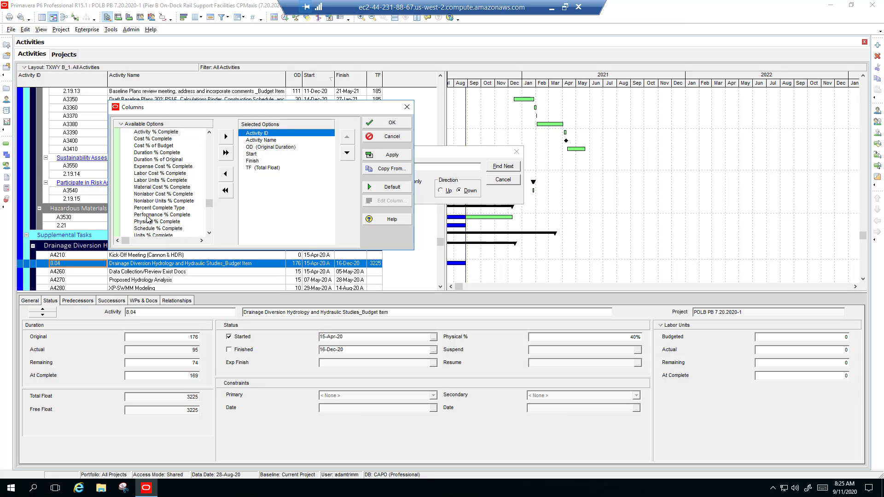
left_click(154, 221)
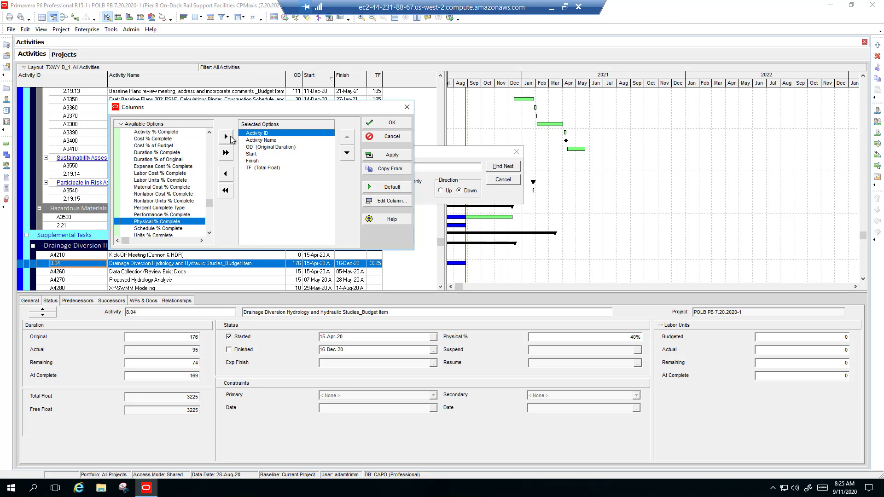
left_click(226, 136)
left_click(347, 152)
left_click(347, 153)
left_click(391, 155)
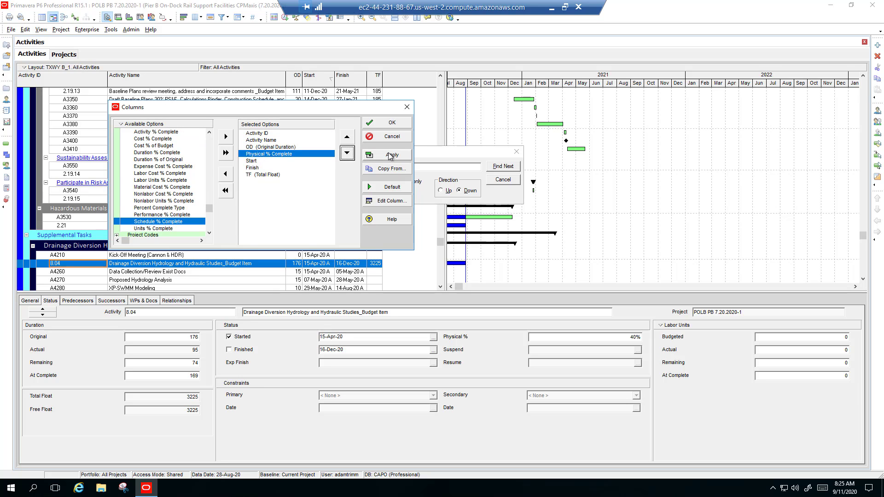
left_click(392, 122)
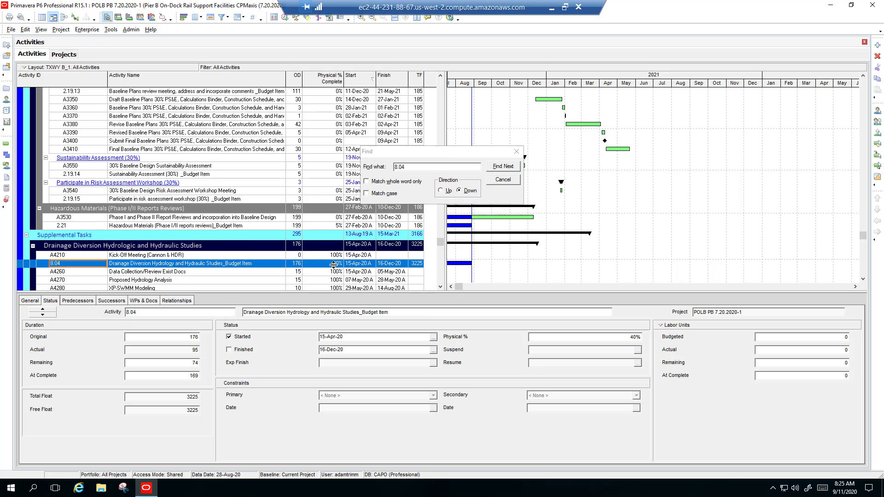
Check row 19 (2.08.1, Fire Flow) in the Excel workbook, find activity 2.08.1 in P6, and close the search.
left_click(551, 7)
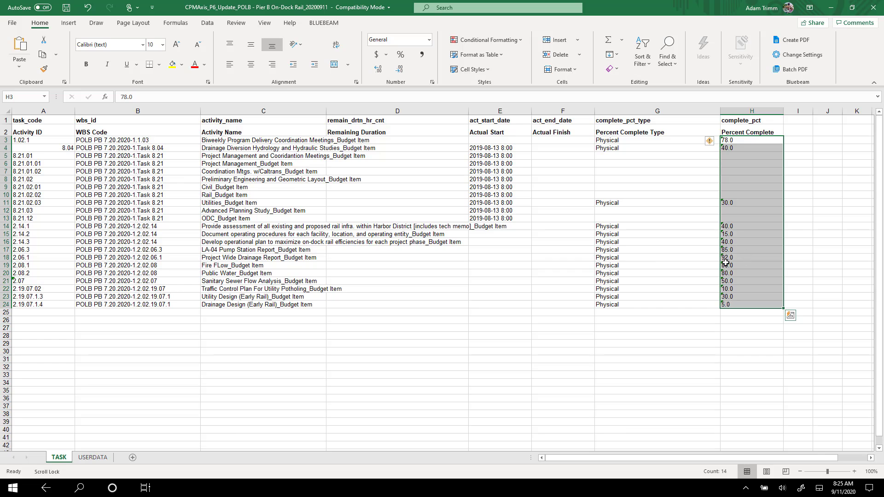
left_click(5, 265)
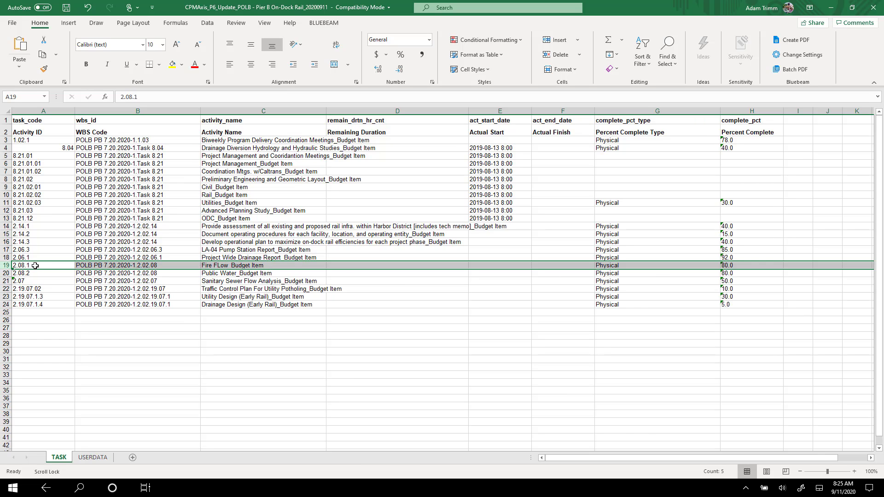
left_click(142, 492)
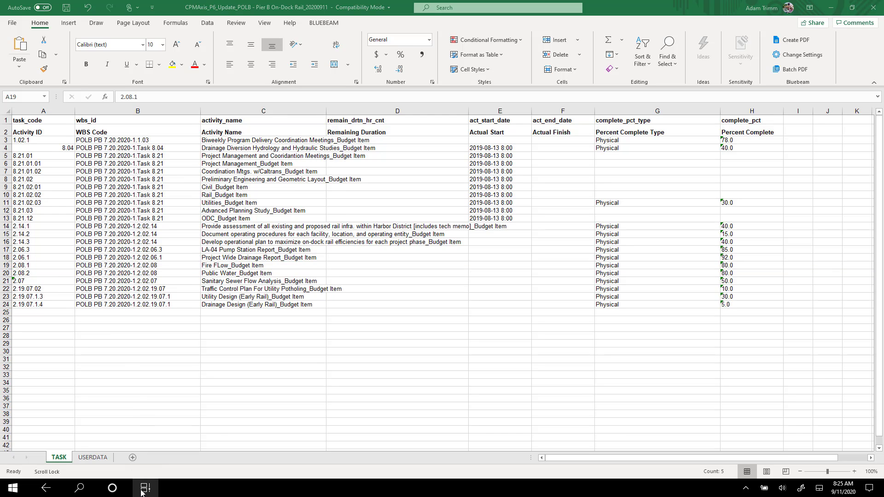
left_click(442, 207)
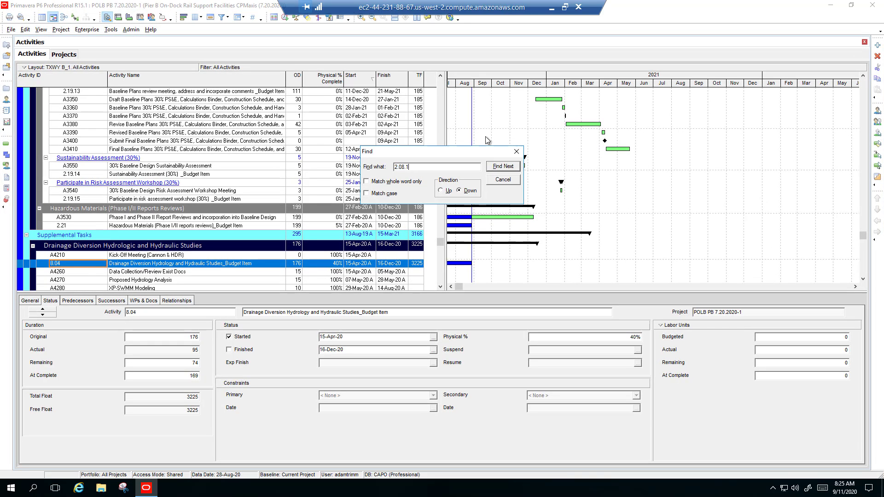
left_click(519, 166)
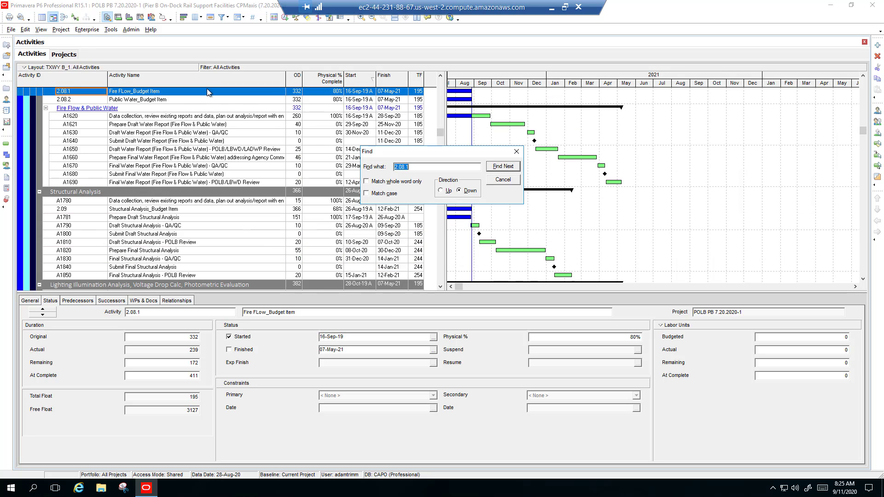
left_click(516, 151)
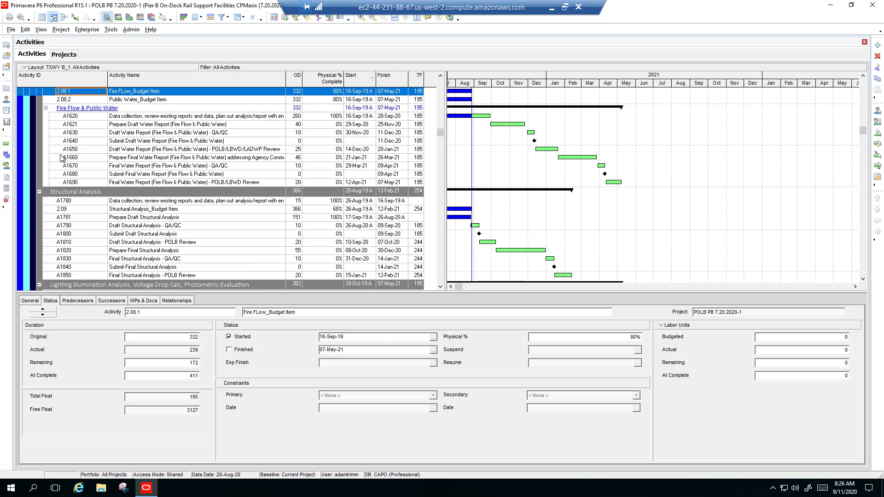
Leave the remote P6 session, switch to CPMaxis in Chrome, and cancel the Export To P6 dialog.
left_click(552, 9)
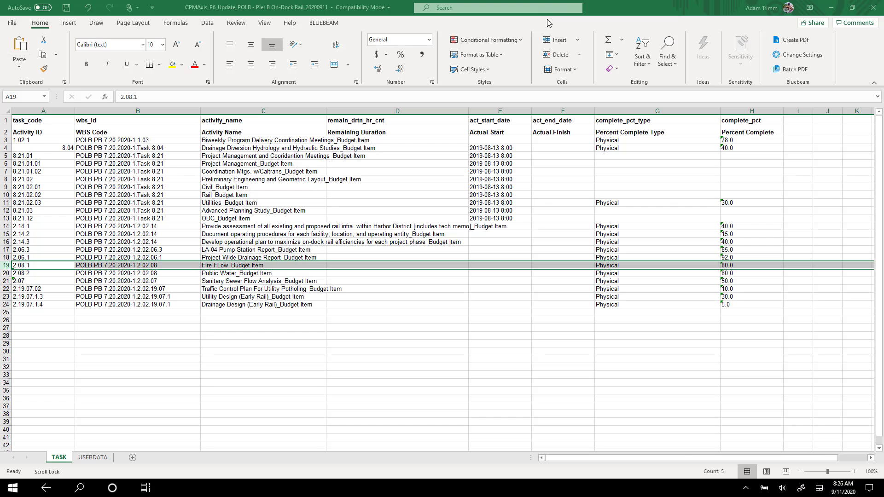
left_click(145, 487)
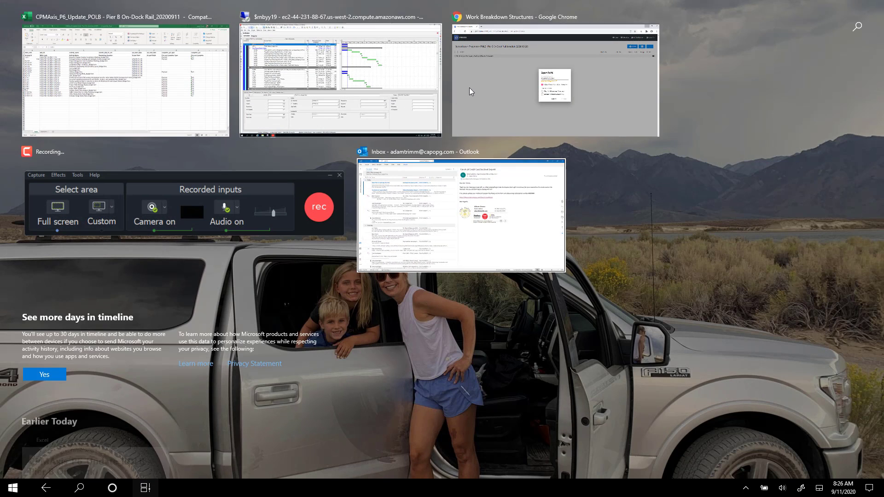
left_click(474, 87)
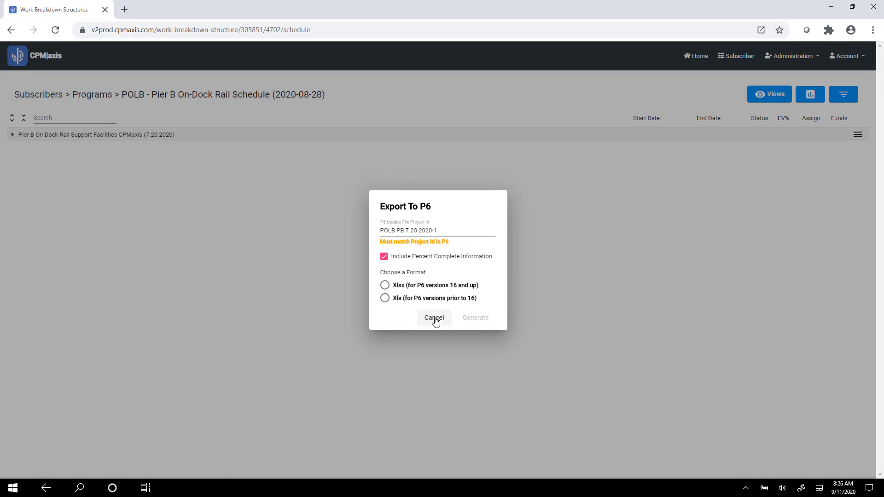
left_click(434, 317)
Go to the Programs list, expand HDR, and open the Upload Schedule form for POLB - Pier B On-Dock Rail.
left_click(91, 94)
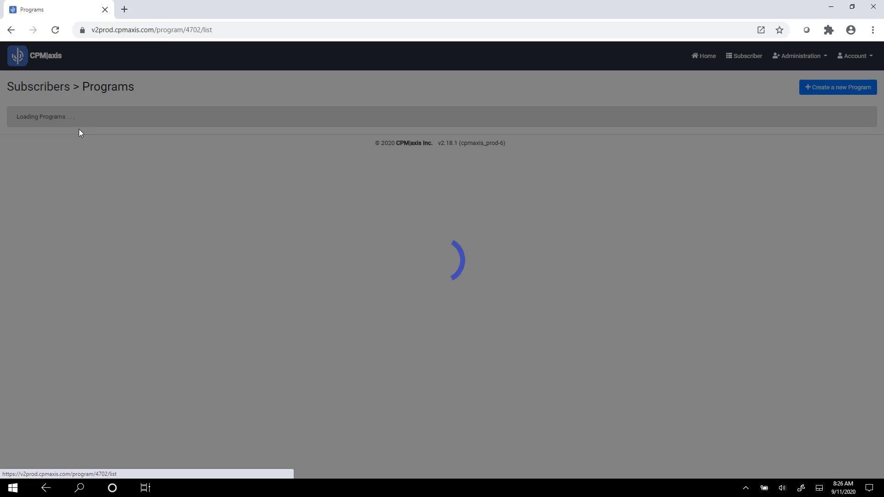
left_click(23, 120)
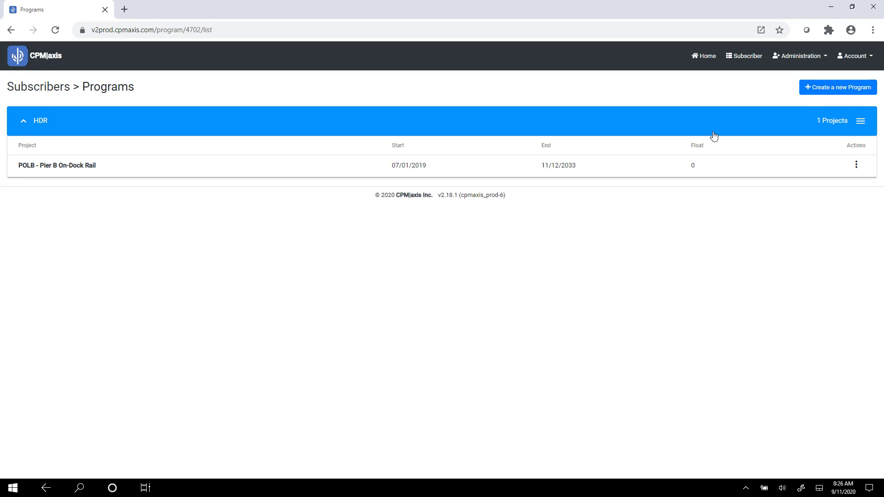
left_click(856, 165)
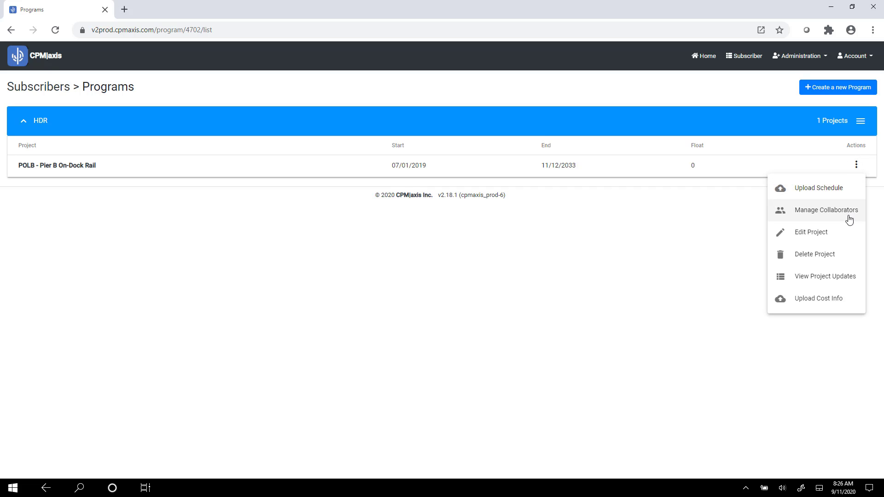
left_click(815, 193)
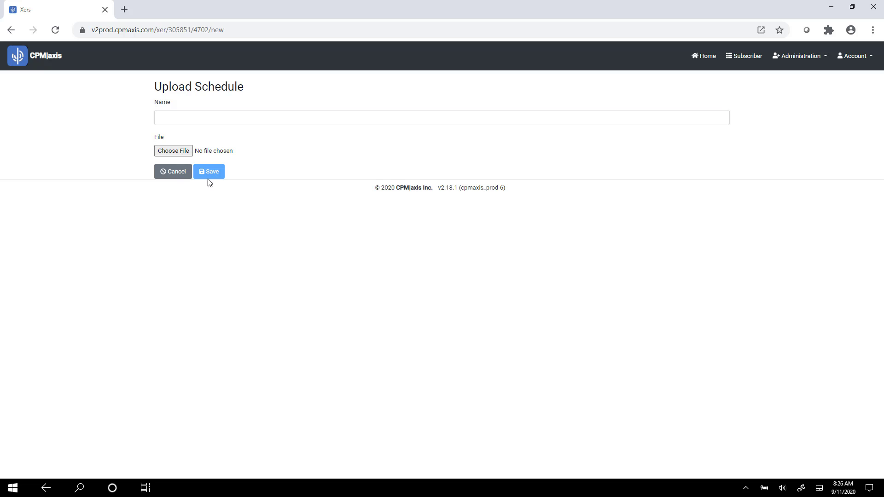
From the CPMaxis home page, open HDR's POLB - Pier B On-Dock Rail schedule and expand Soil Management For Utility Potholing under Supplemental Tasks.
left_click(56, 61)
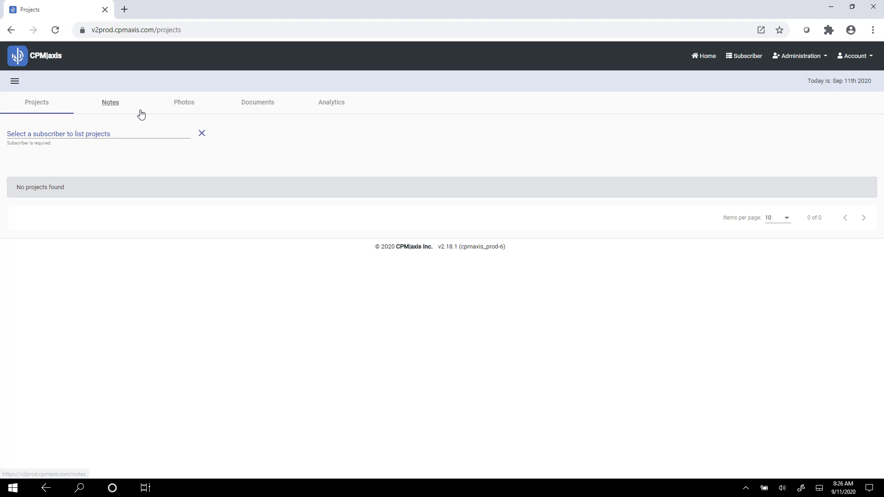
left_click(132, 133)
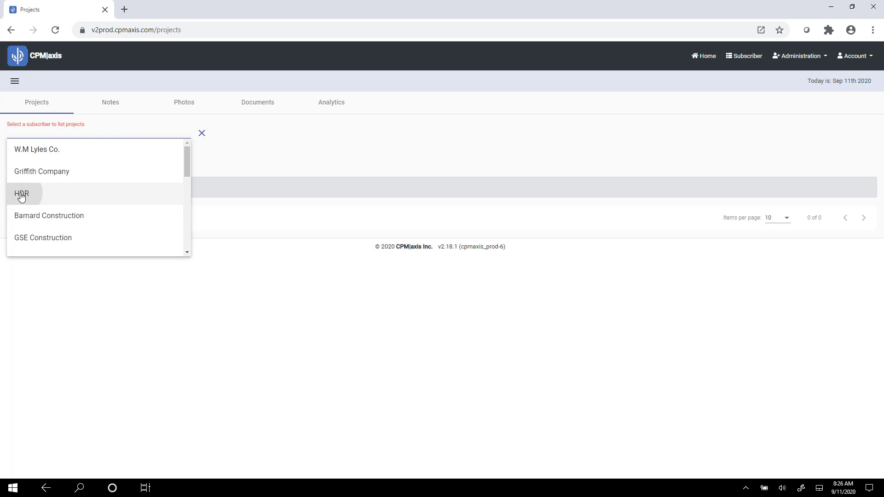
left_click(22, 194)
left_click(59, 178)
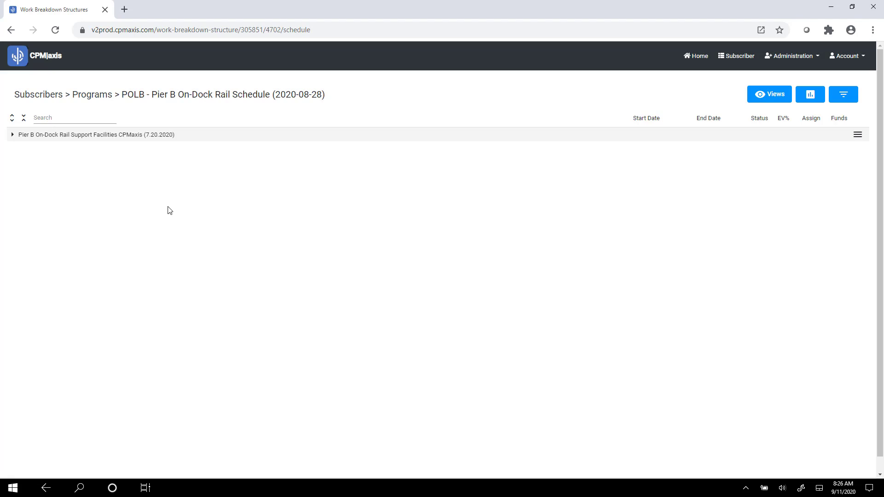
left_click(13, 136)
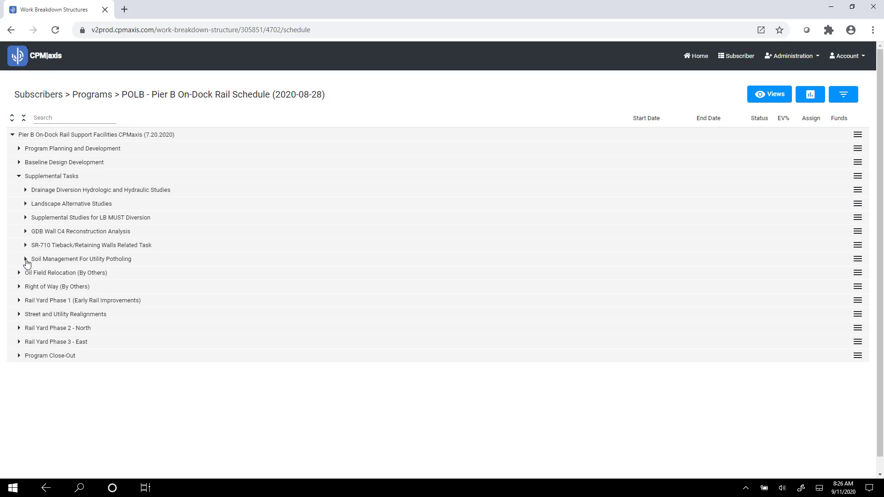
left_click(25, 259)
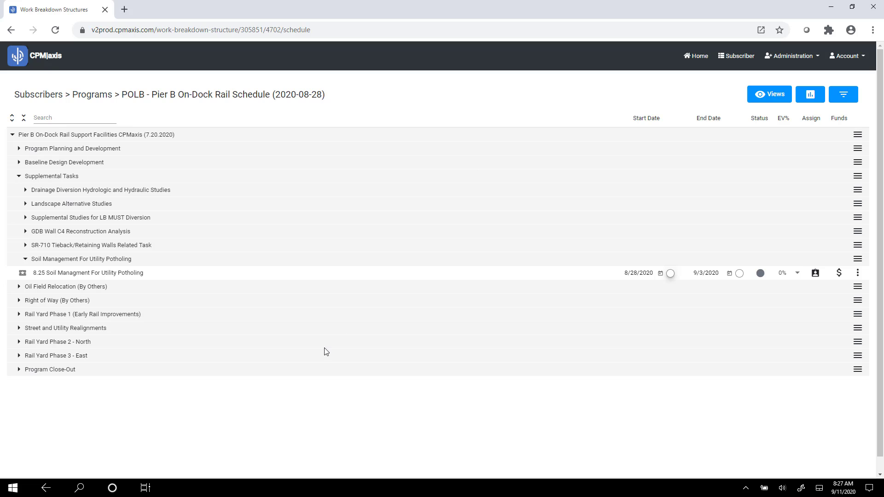
left_click(143, 489)
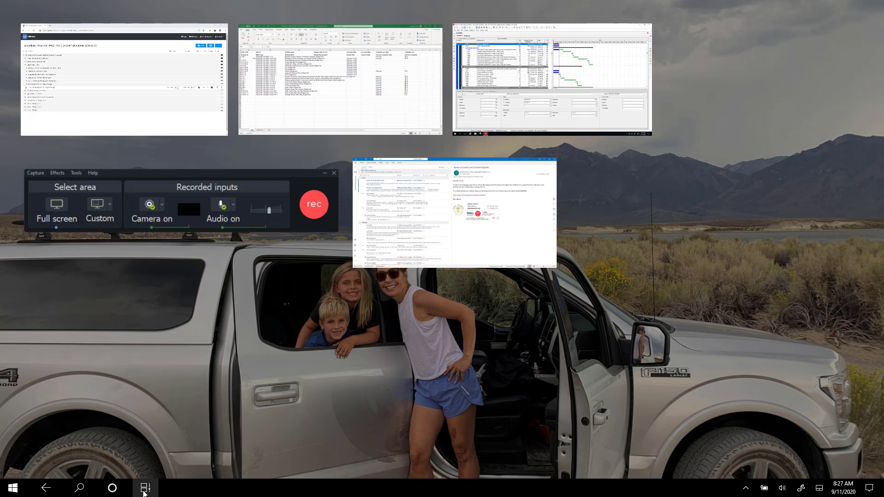
left_click(316, 214)
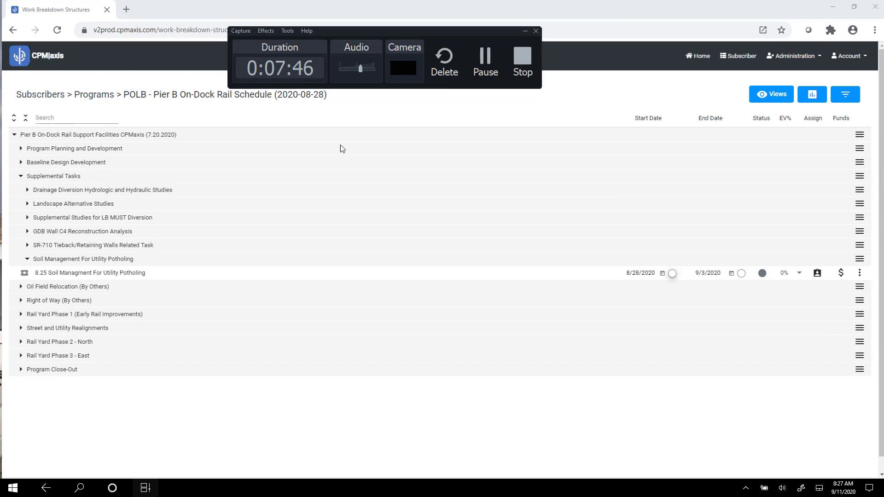